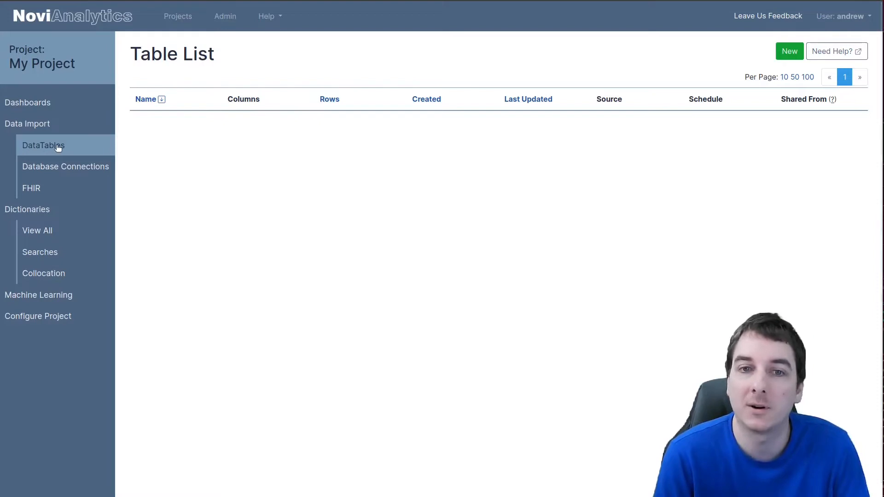
# Step: Start a new CSV import table and choose inventory_msrp.csv from the Car Dealer datasets folder
pyautogui.click(788, 54)
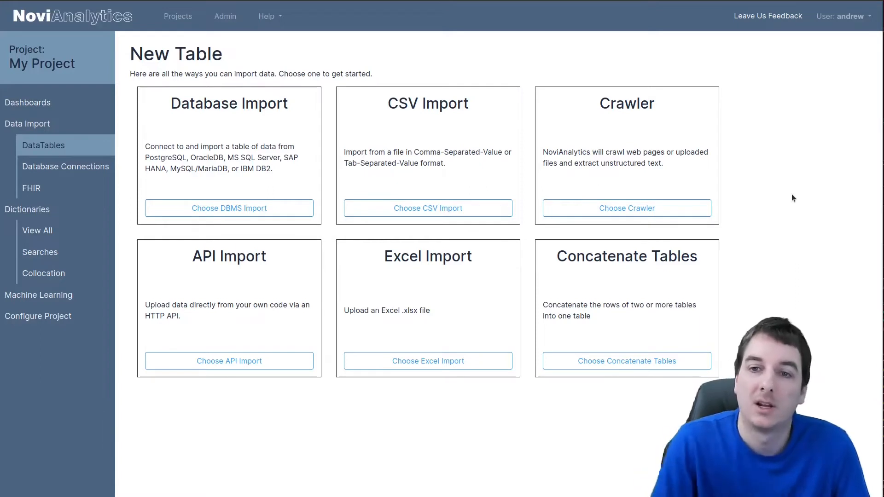
pyautogui.click(447, 209)
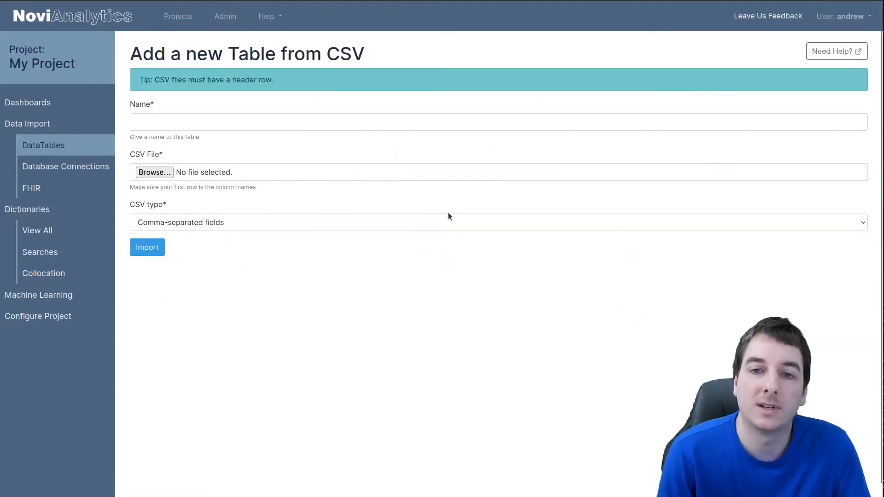
pyautogui.click(161, 173)
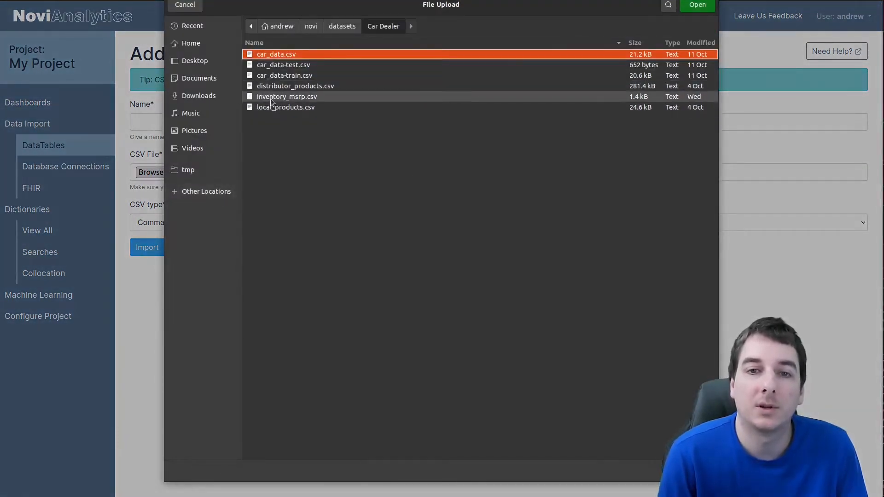
pyautogui.doubleClick(272, 97)
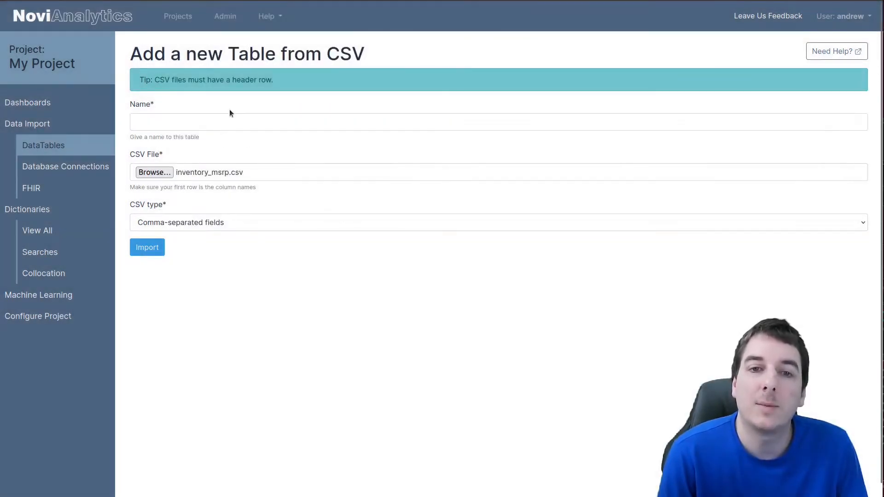
# Step: Name the table inventory msrp and import it
pyautogui.click(219, 121)
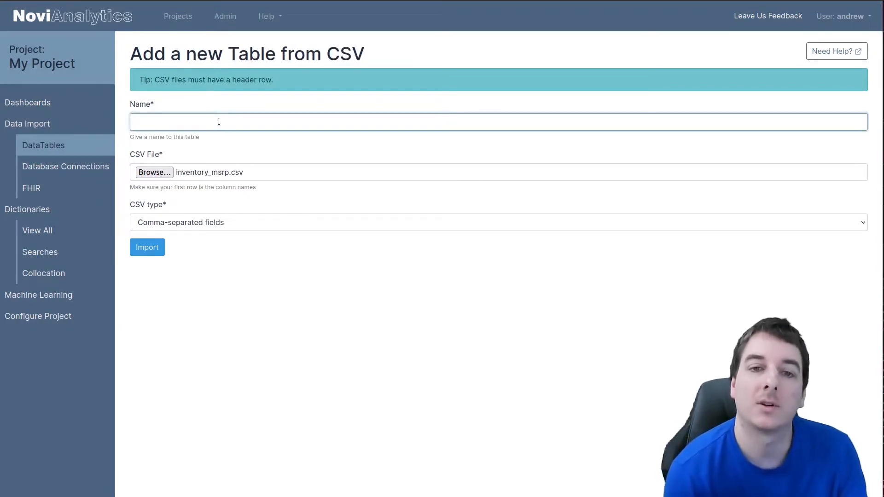
pyautogui.write('inventory m')
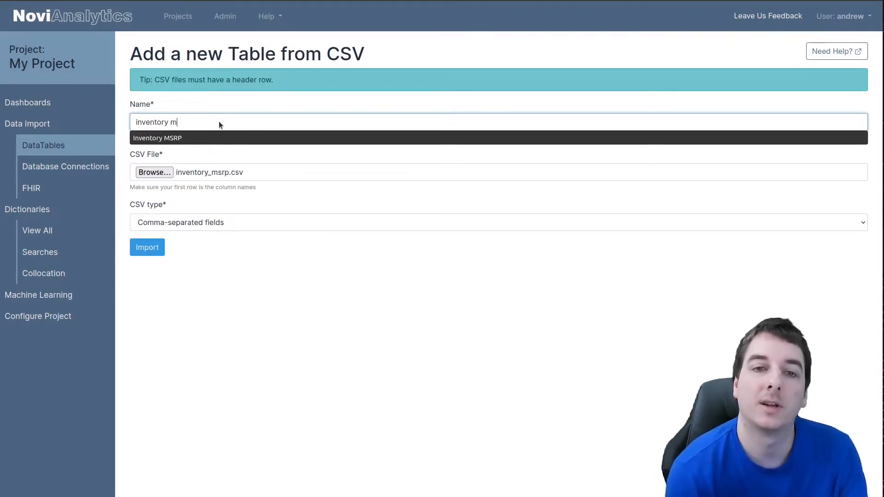
pyautogui.write('srp')
pyautogui.click(147, 247)
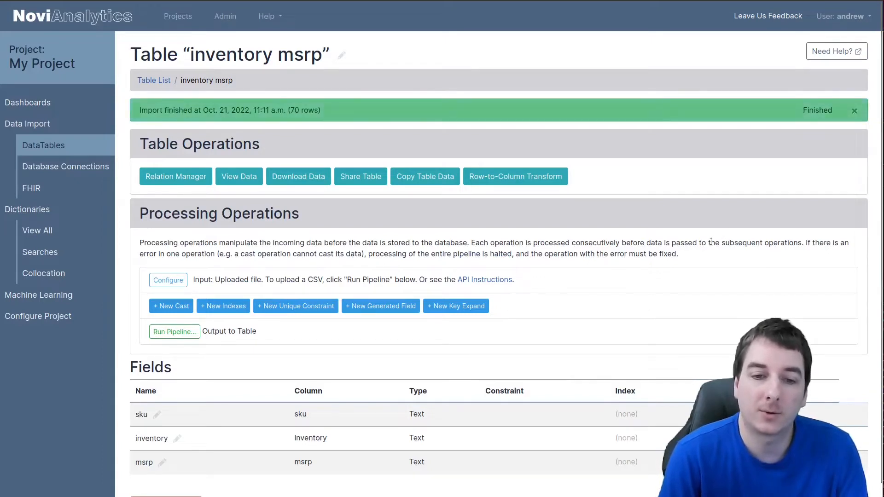
# Step: Browse the imported table's data, sorting it by the inventory column
pyautogui.click(240, 177)
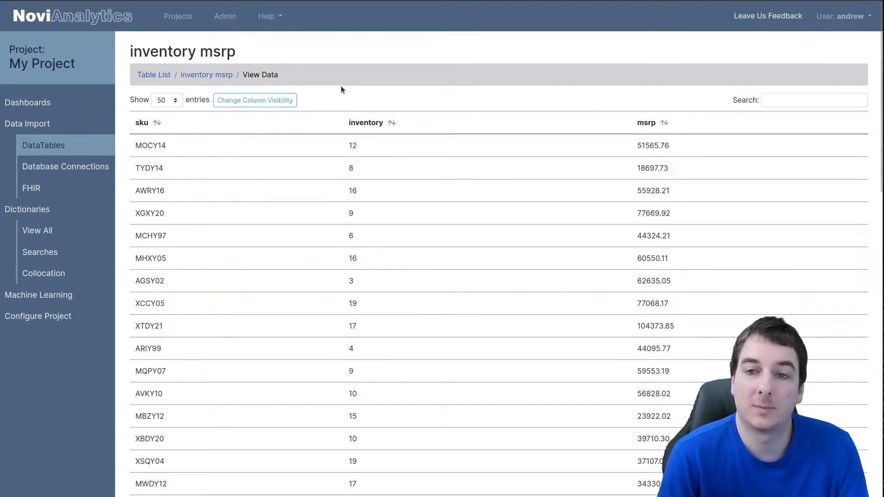
pyautogui.click(220, 75)
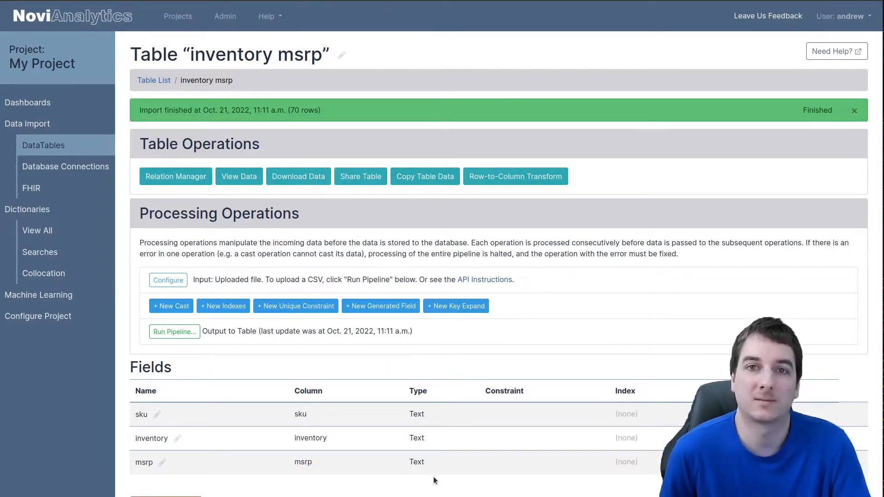
pyautogui.click(225, 177)
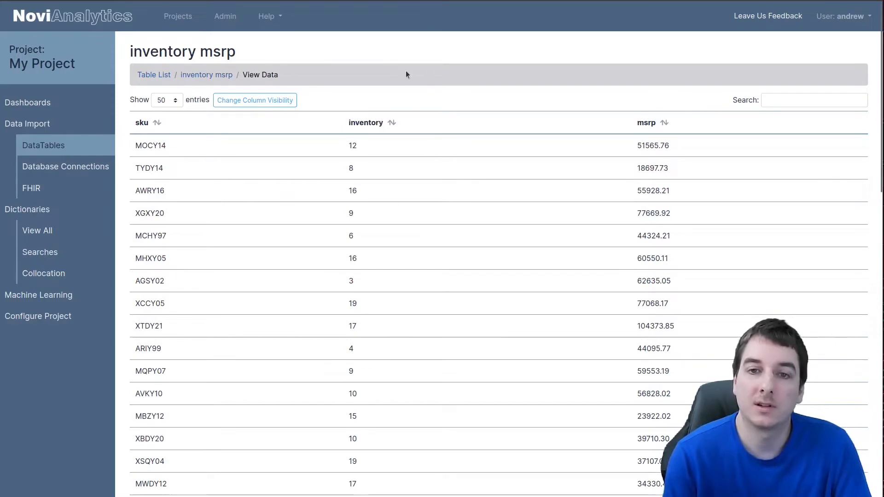
pyautogui.click(371, 123)
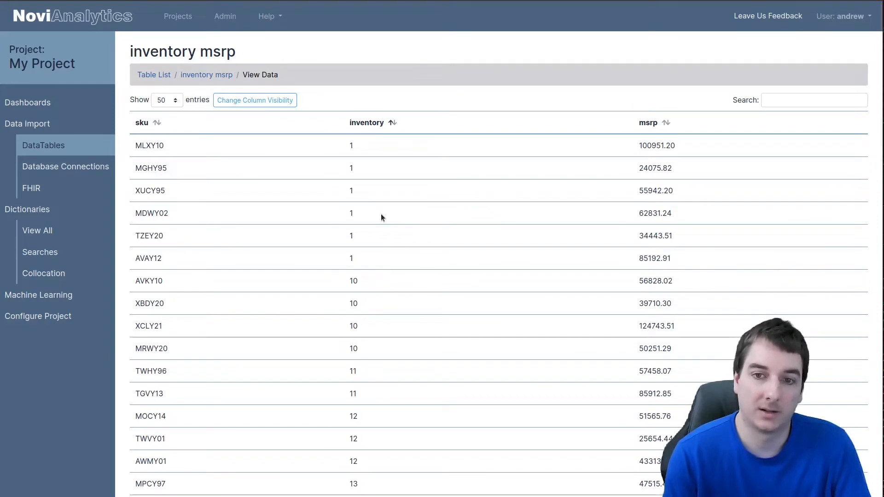
pyautogui.click(222, 76)
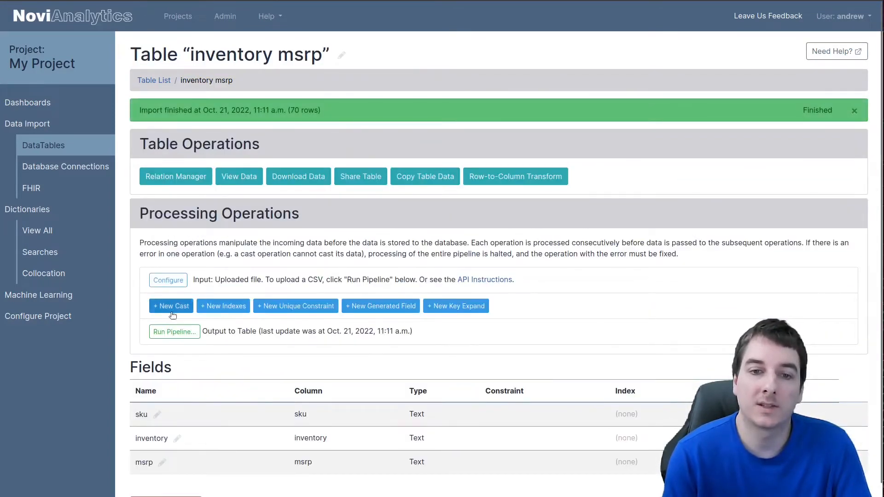
# Step: Add a cast operation converting inventory to Integer and msrp to Floating-point
pyautogui.click(172, 311)
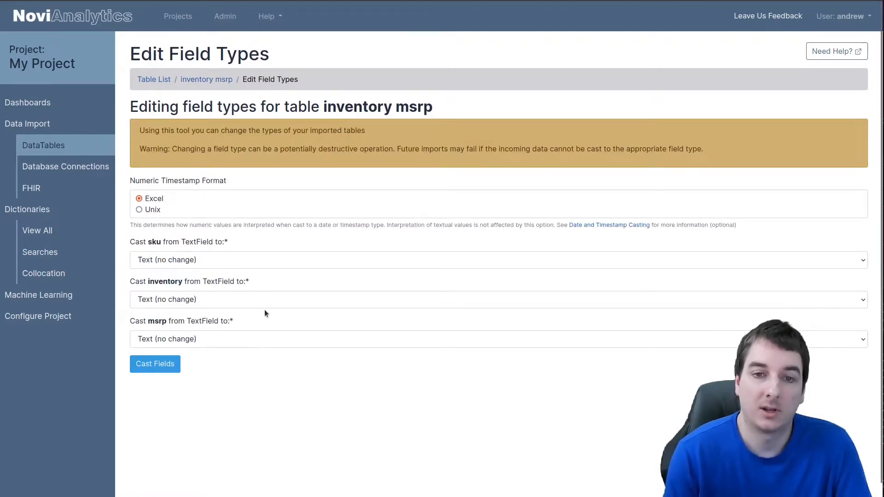
pyautogui.click(209, 303)
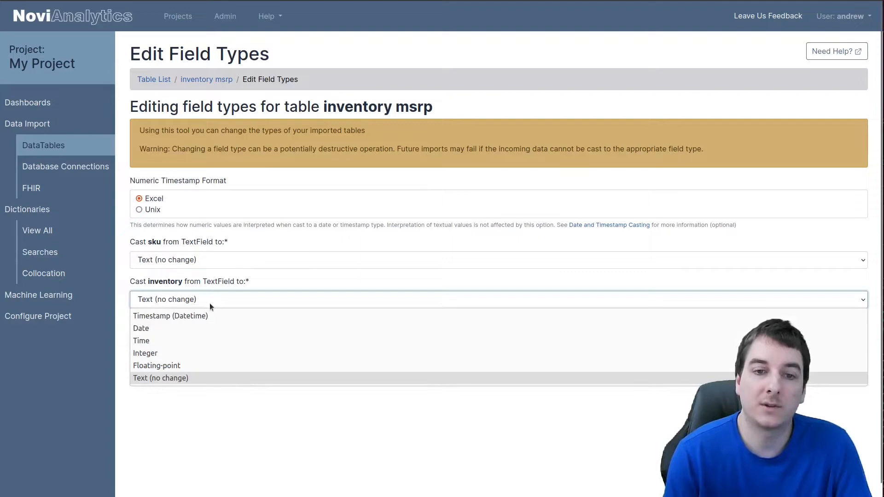
pyautogui.click(166, 354)
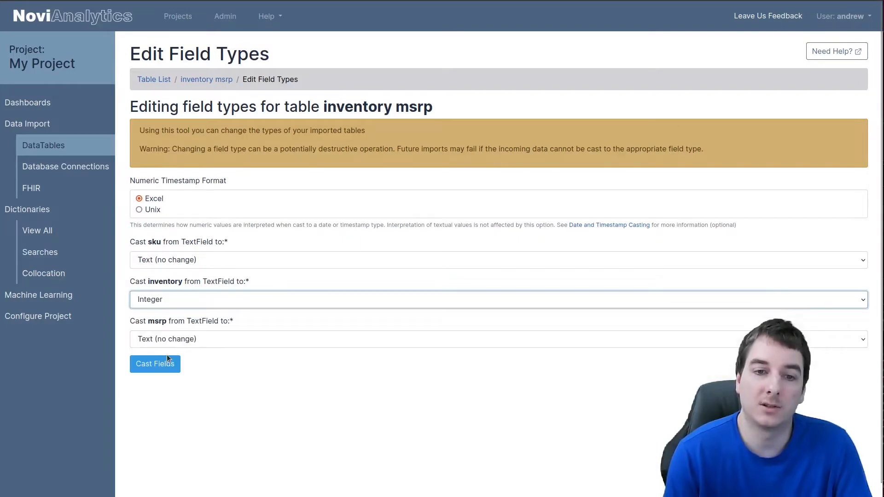
pyautogui.click(230, 342)
pyautogui.click(198, 404)
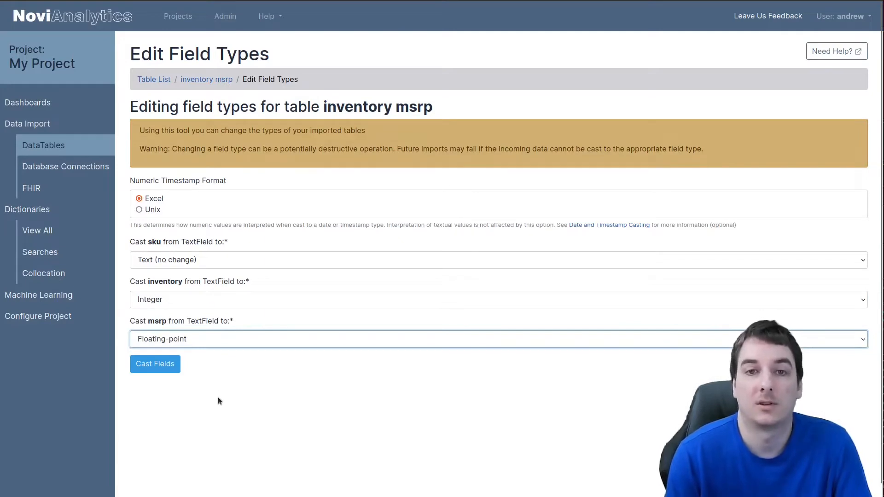
pyautogui.click(147, 364)
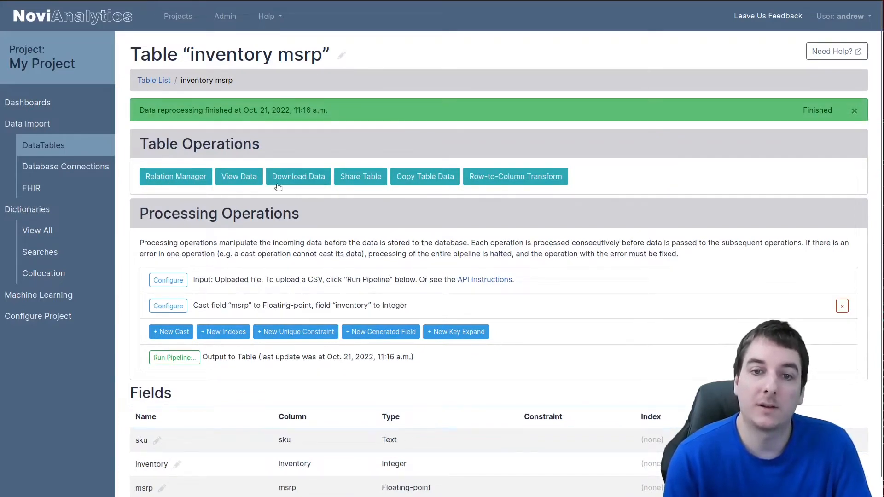
# Step: View the recast data sorted by the inventory column
pyautogui.click(239, 176)
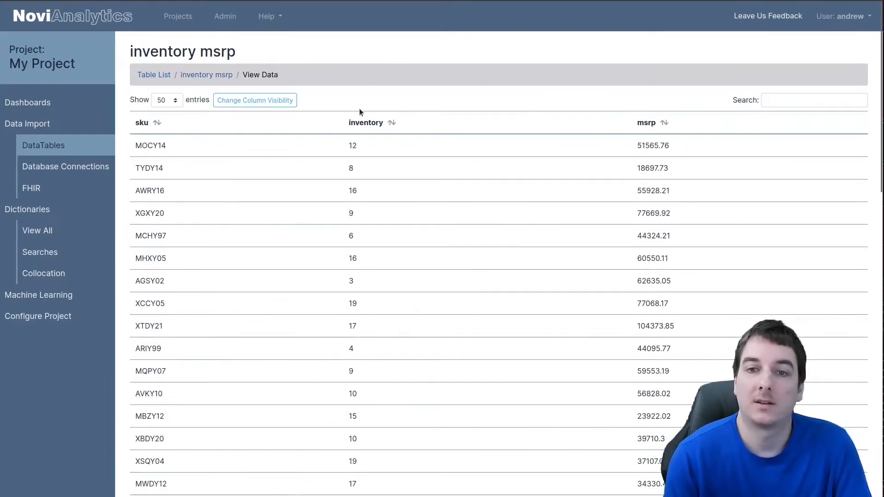
pyautogui.click(363, 123)
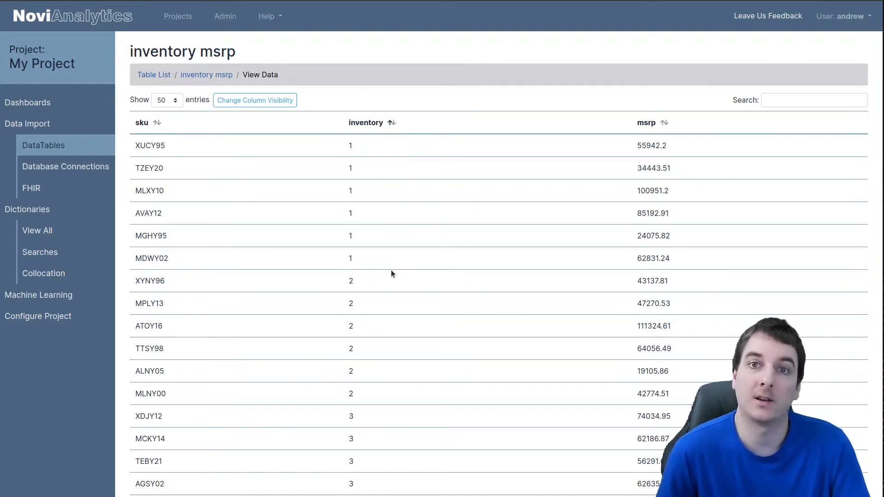
pyautogui.click(207, 77)
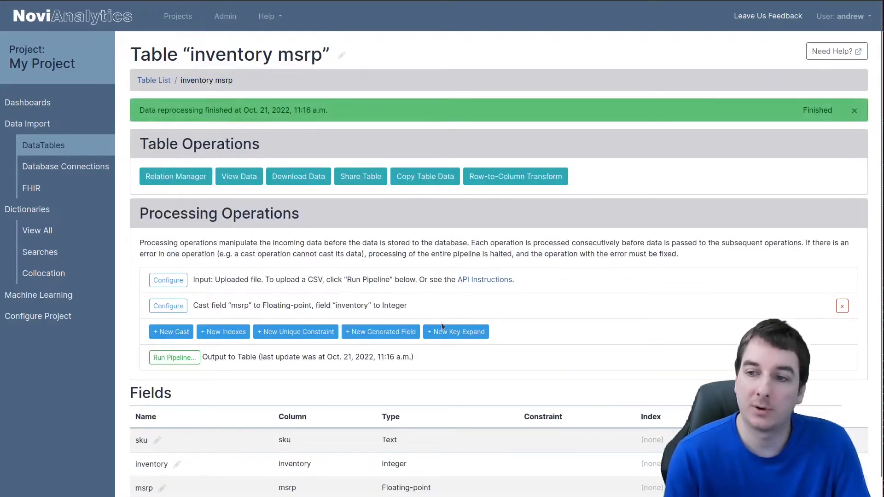
# Step: Delete the cast operation from the processing pipeline
pyautogui.click(843, 306)
pyautogui.click(162, 186)
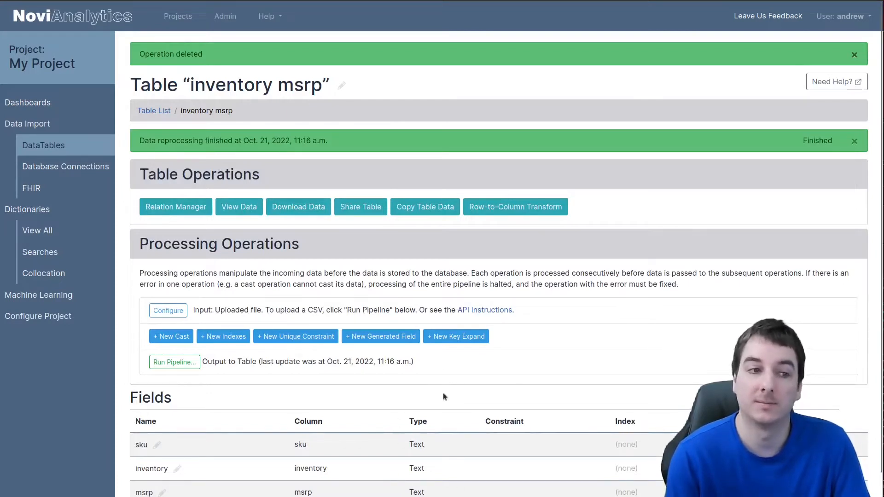
# Step: Add a Btree index on the sku field
pyautogui.click(225, 340)
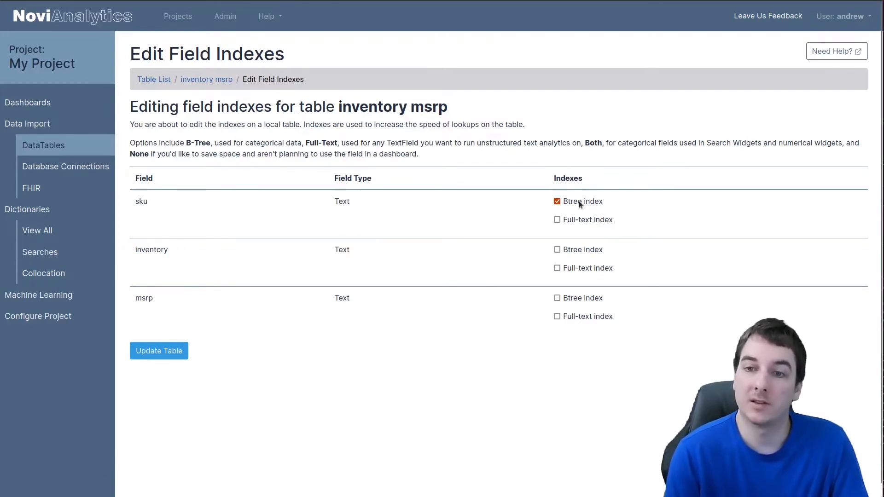
pyautogui.click(158, 350)
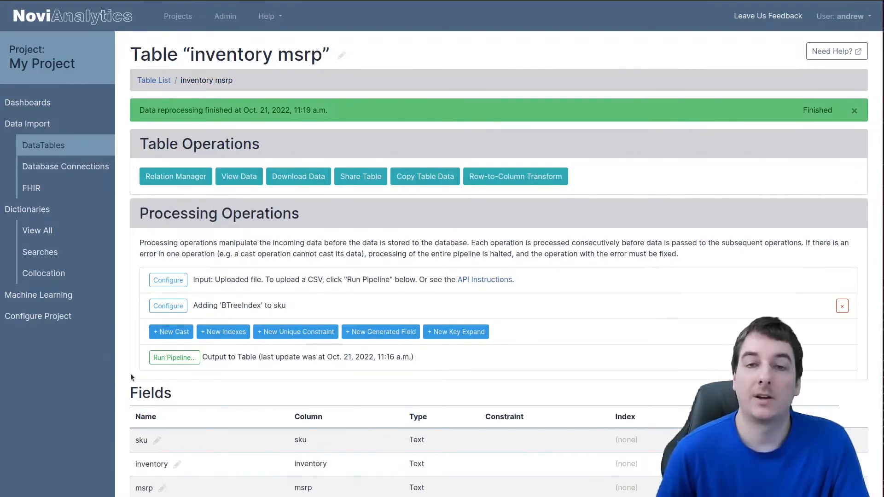
pyautogui.click(318, 332)
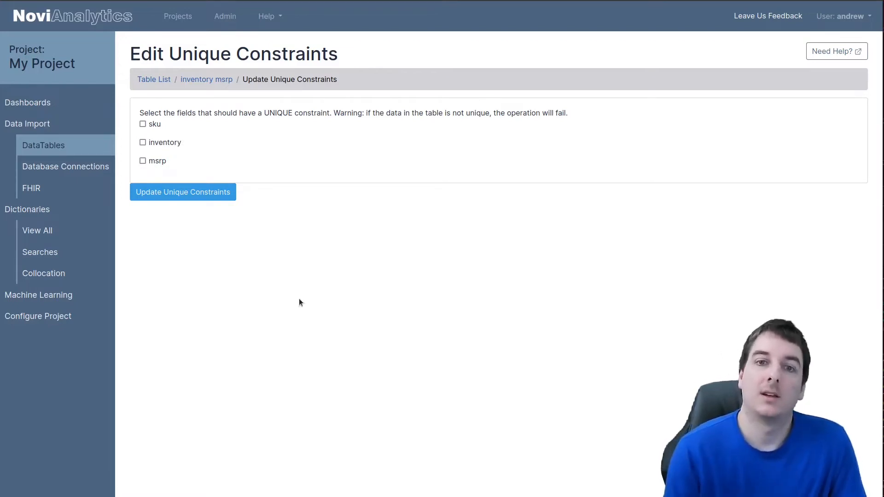
pyautogui.scroll(-1, 222, 104)
pyautogui.scroll(1, 218, 76)
pyautogui.click(212, 80)
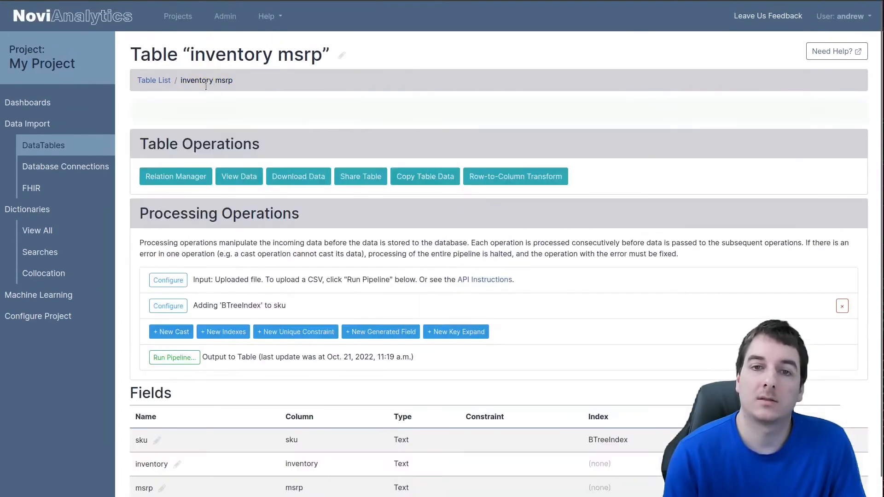
# Step: View the table's data
pyautogui.click(230, 180)
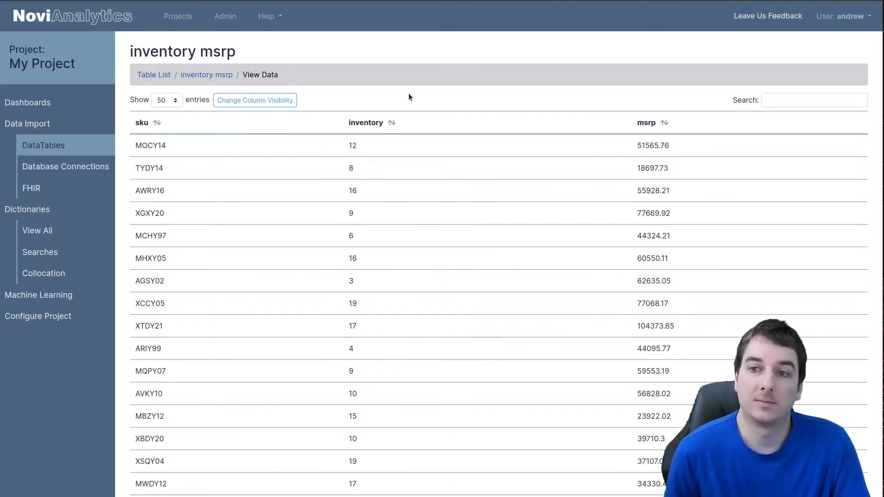
pyautogui.click(206, 74)
# Step: Add a unique constraint on the sku field
pyautogui.click(281, 332)
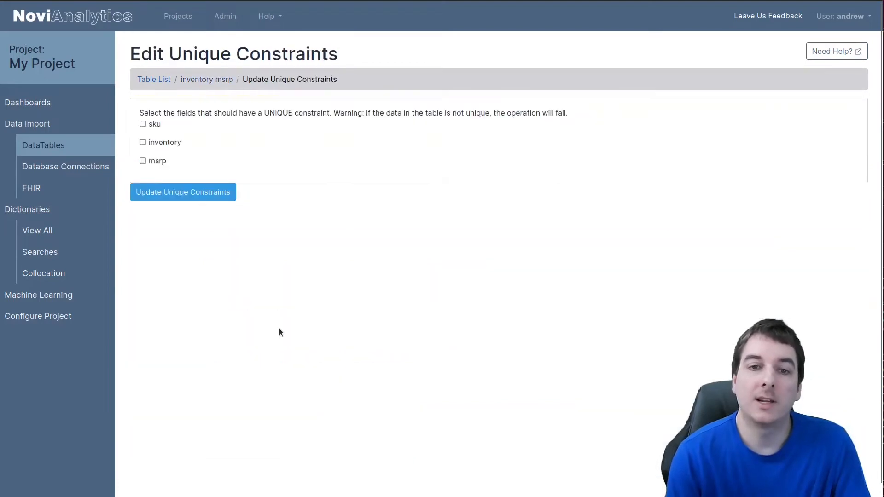
pyautogui.click(159, 124)
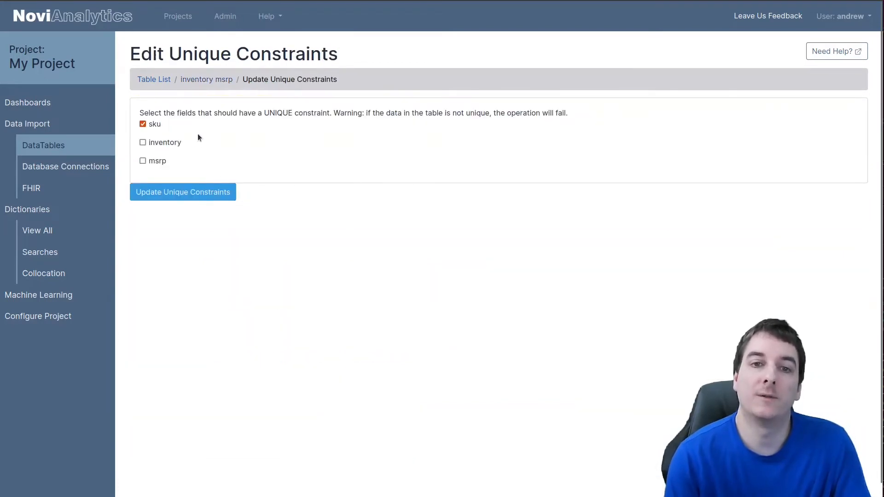
pyautogui.click(196, 194)
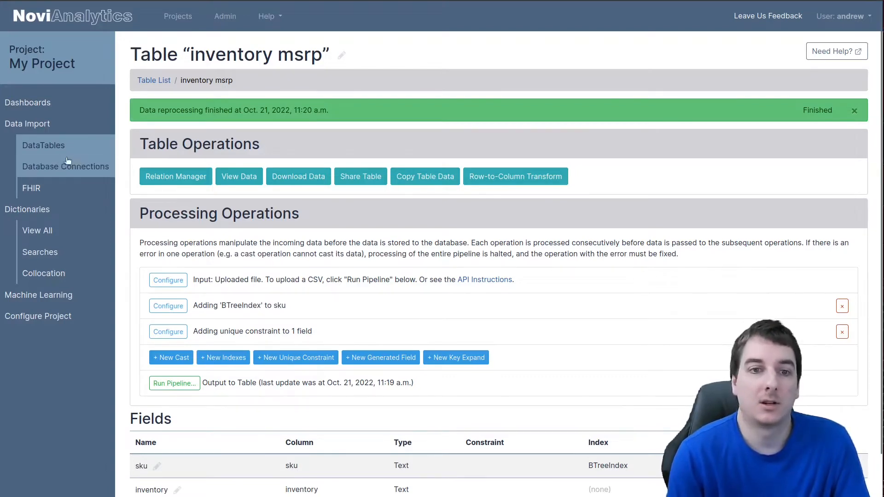
# Step: Start another CSV import from the table list and choose local_products.csv
pyautogui.click(40, 145)
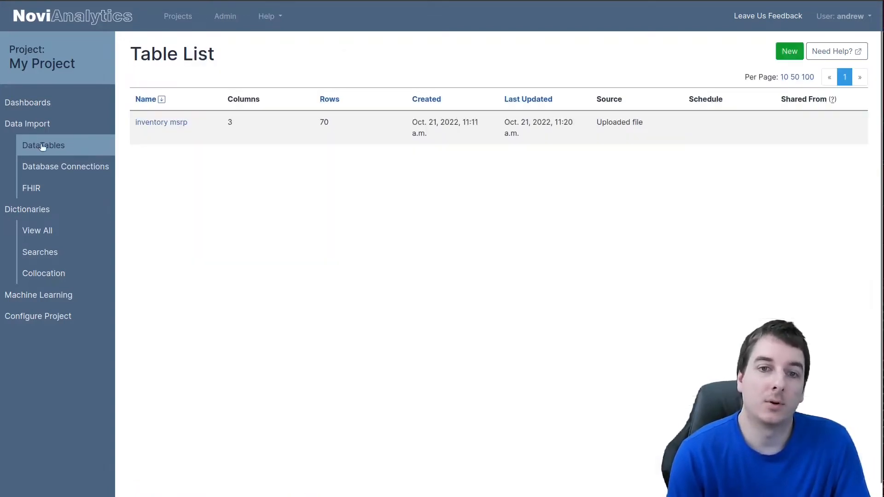
pyautogui.click(780, 52)
pyautogui.click(389, 208)
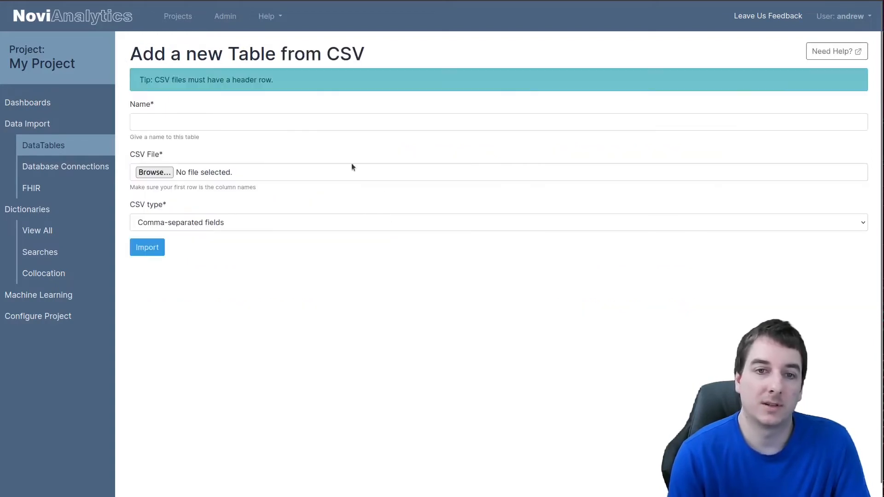
pyautogui.click(162, 174)
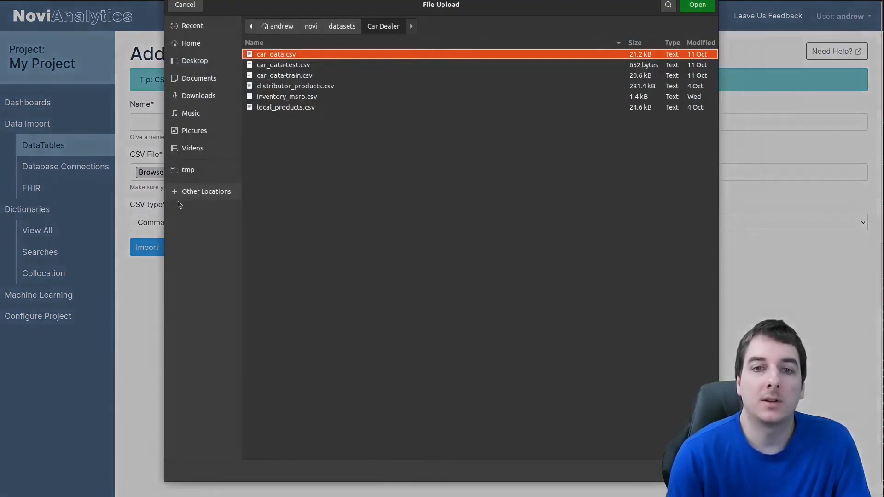
pyautogui.doubleClick(285, 107)
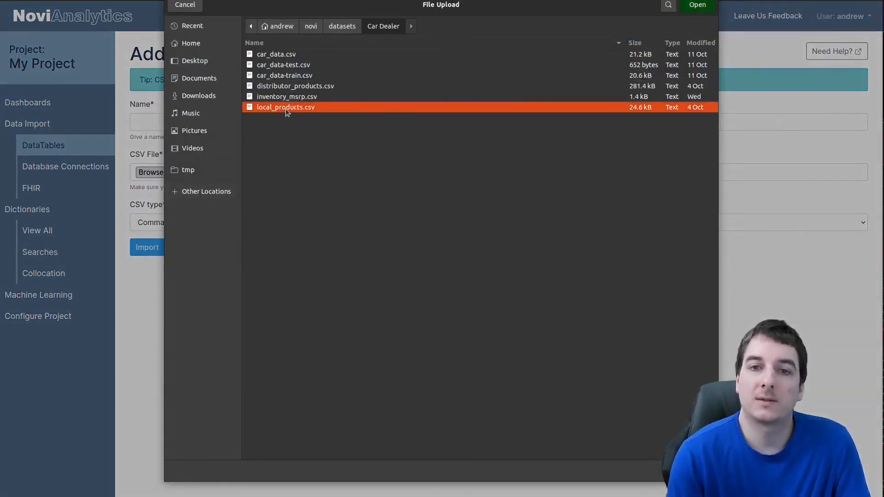
# Step: Name the new table Local Products
pyautogui.click(229, 123)
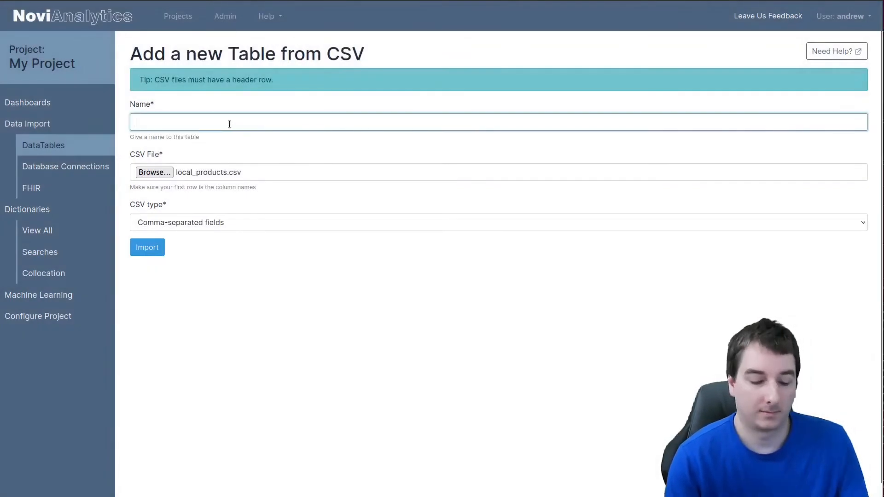
pyautogui.write('Local Products')
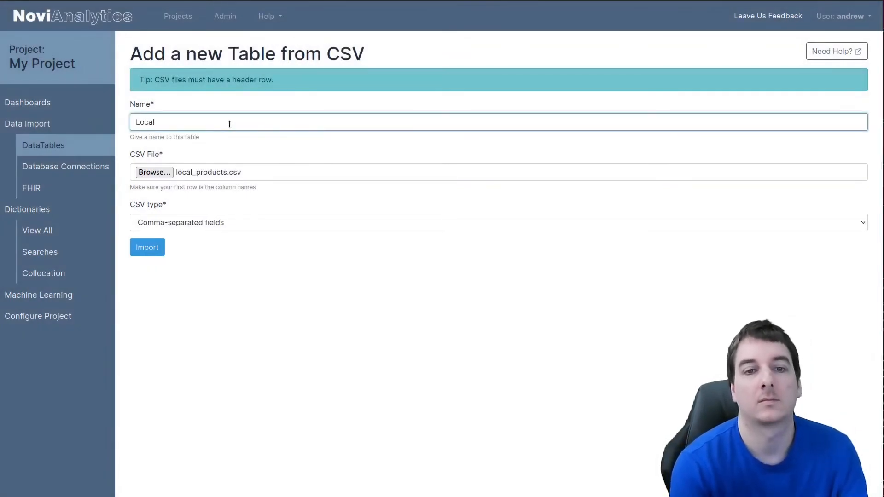
# Step: Import local_products.csv as the Local Products table and view its data before returning to the table page
pyautogui.click(139, 245)
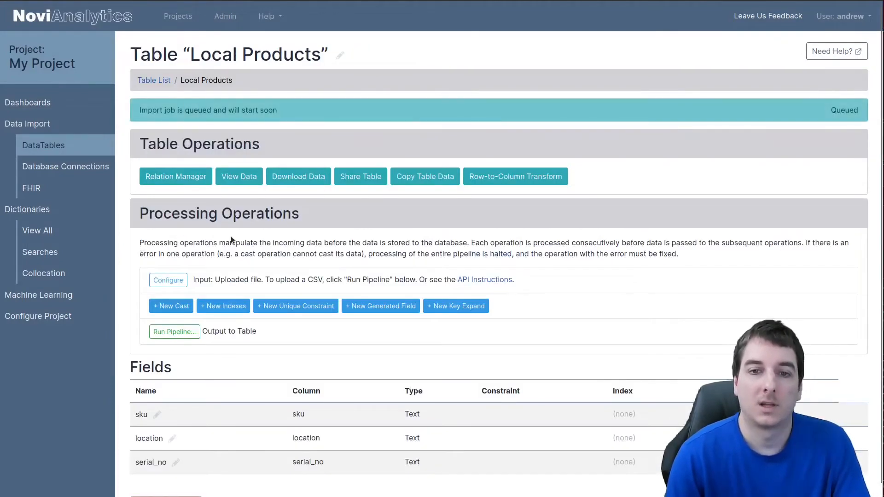
pyautogui.click(236, 175)
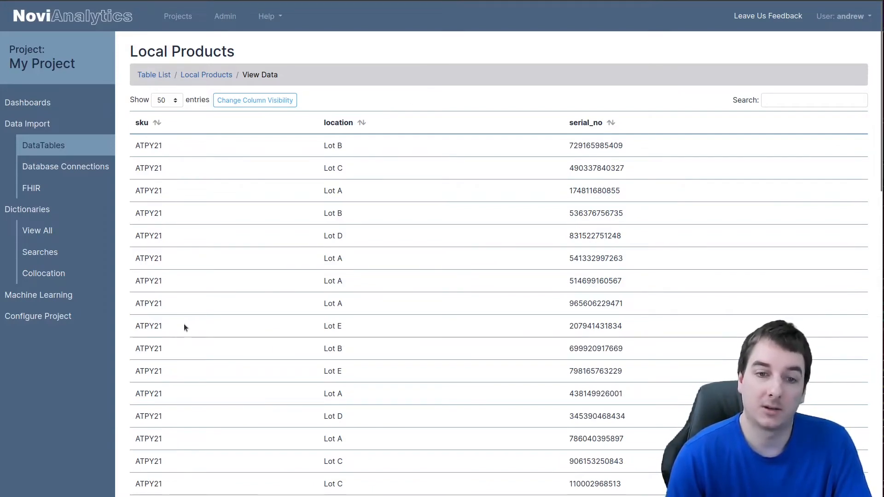
pyautogui.scroll(-3, 183, 324)
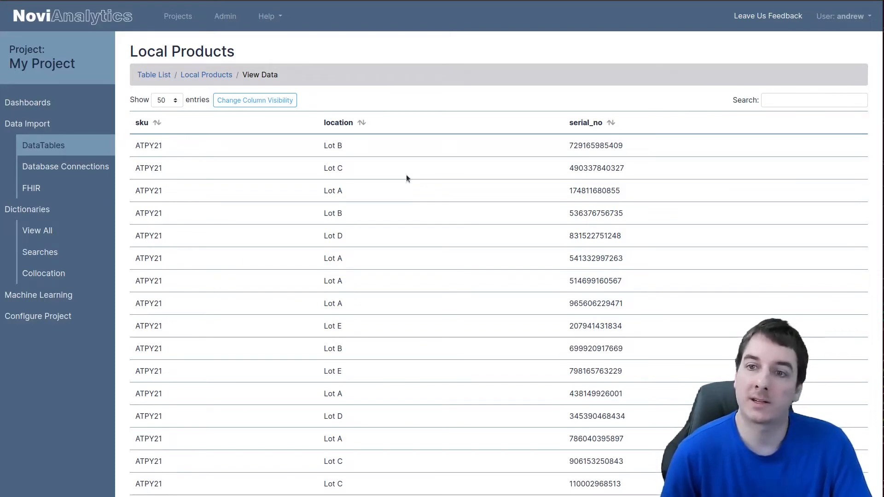
pyautogui.click(199, 75)
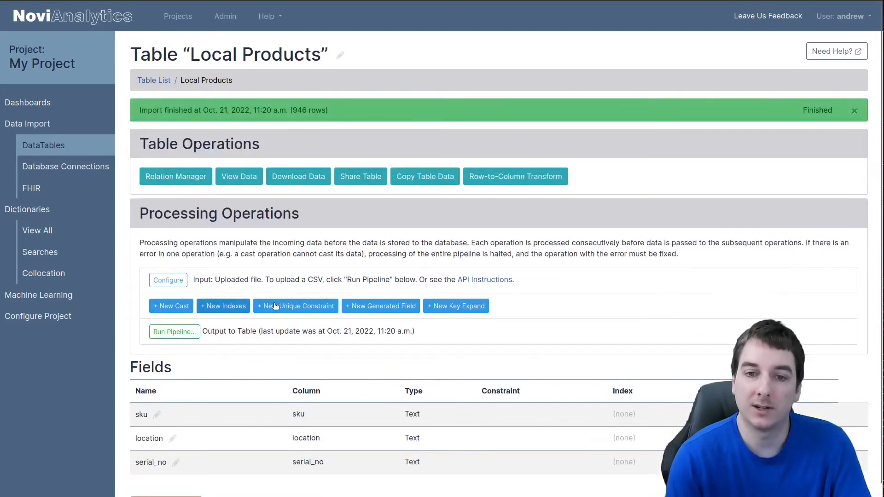
# Step: Add a unique constraint on the serial_no field
pyautogui.click(275, 306)
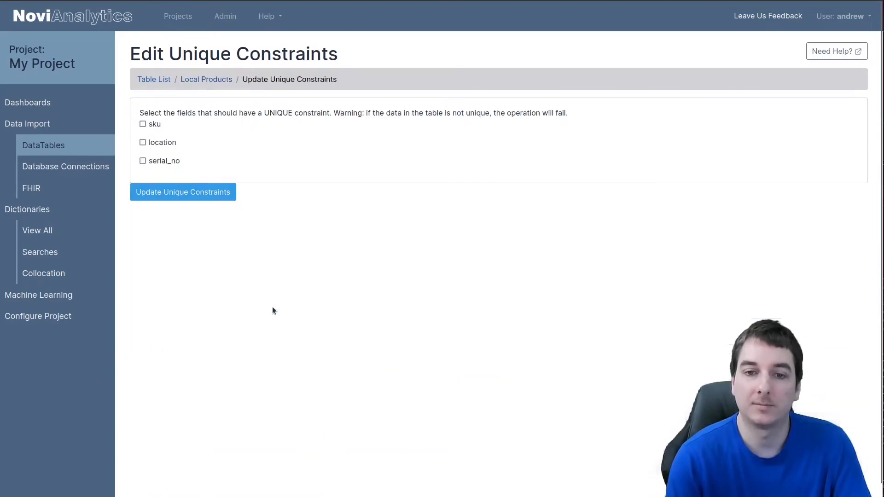
pyautogui.click(179, 192)
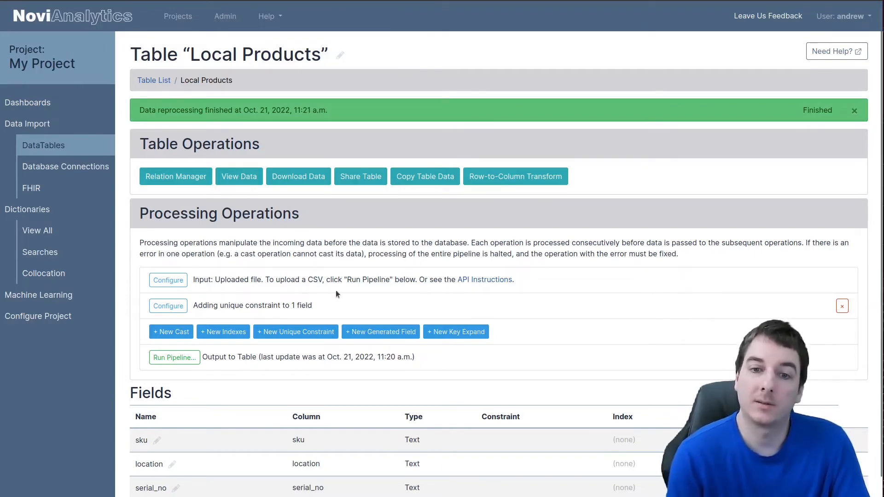
# Step: Try to add a unique constraint on the sku field, then delete that operation
pyautogui.click(300, 332)
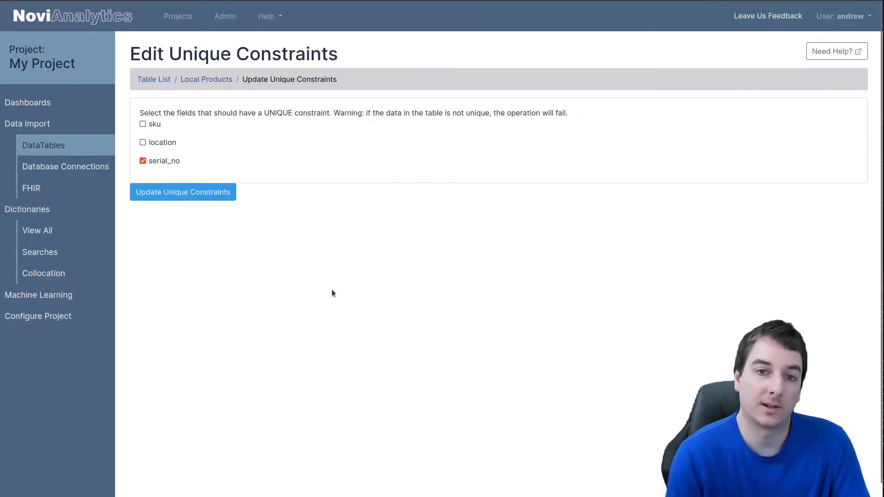
pyautogui.click(157, 126)
pyautogui.click(196, 199)
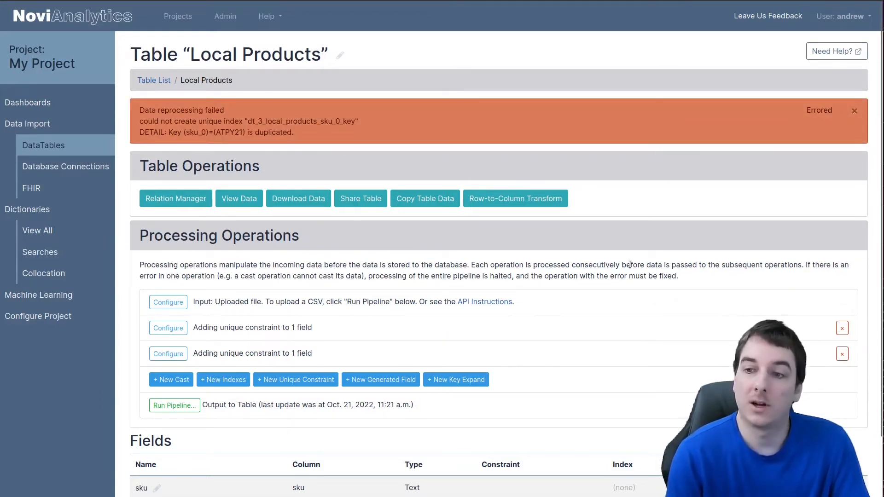
pyautogui.click(843, 355)
pyautogui.click(150, 188)
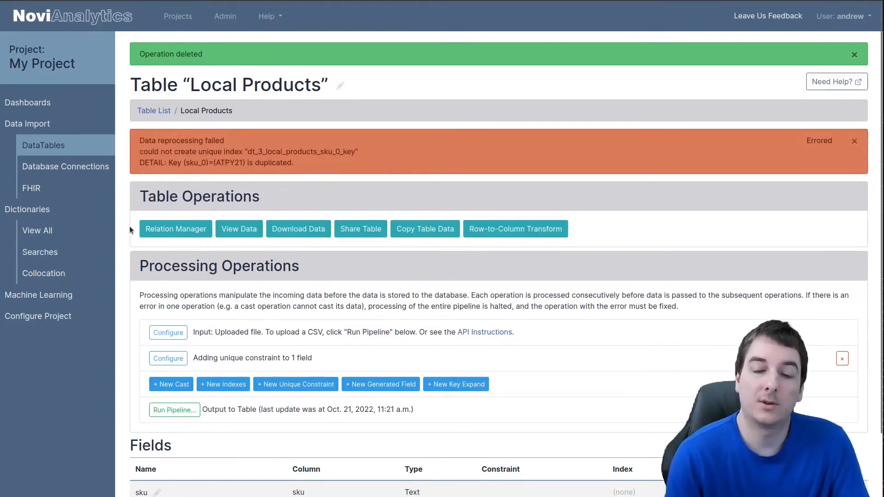
# Step: Run the pipeline by uploading local_products.csv again
pyautogui.click(183, 411)
pyautogui.click(164, 171)
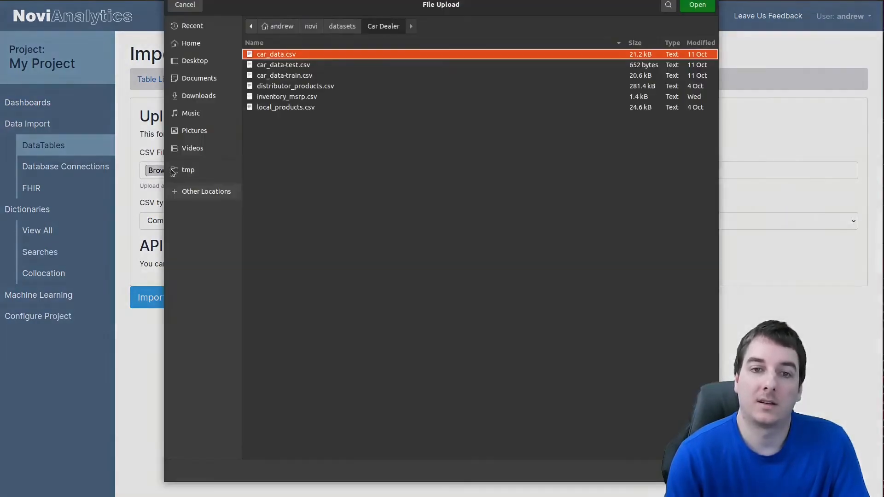
pyautogui.click(270, 111)
pyautogui.doubleClick(269, 110)
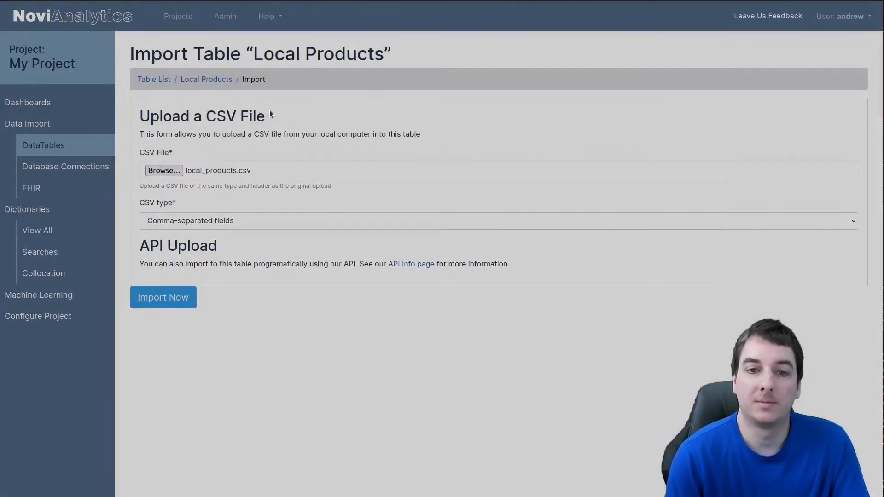
pyautogui.click(161, 297)
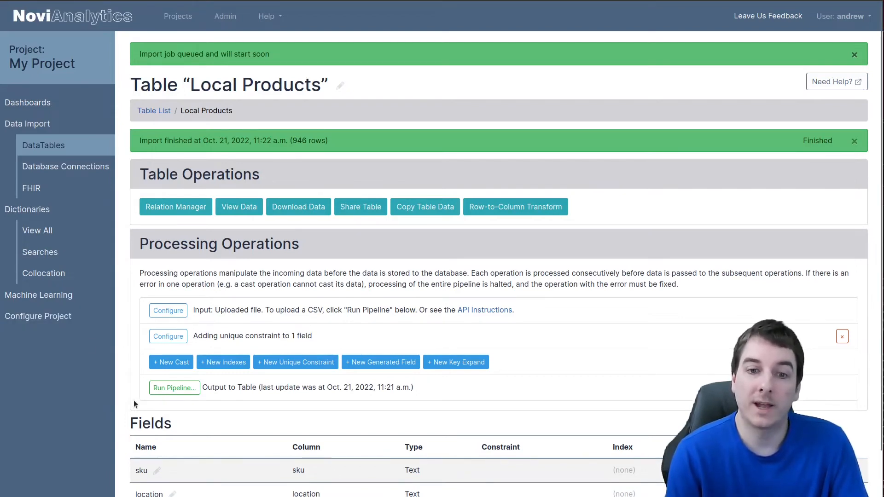
# Step: Run the pipeline once more, importing local_products.csv
pyautogui.click(163, 391)
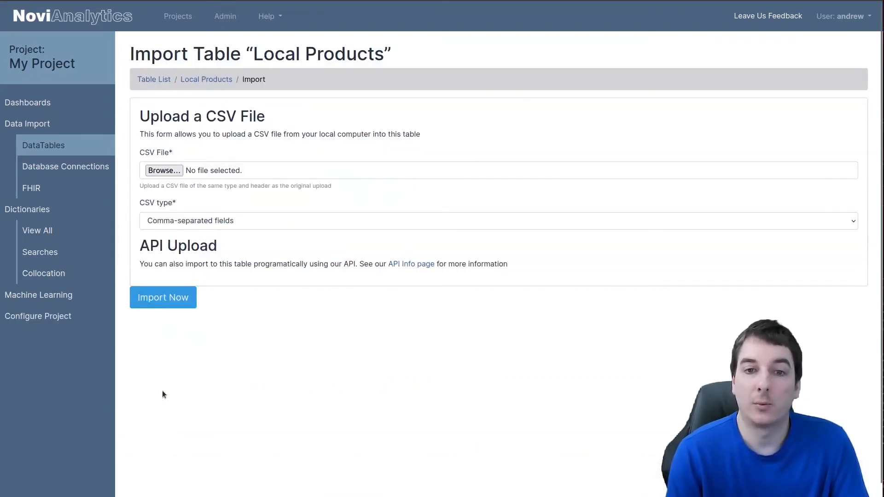
pyautogui.click(156, 173)
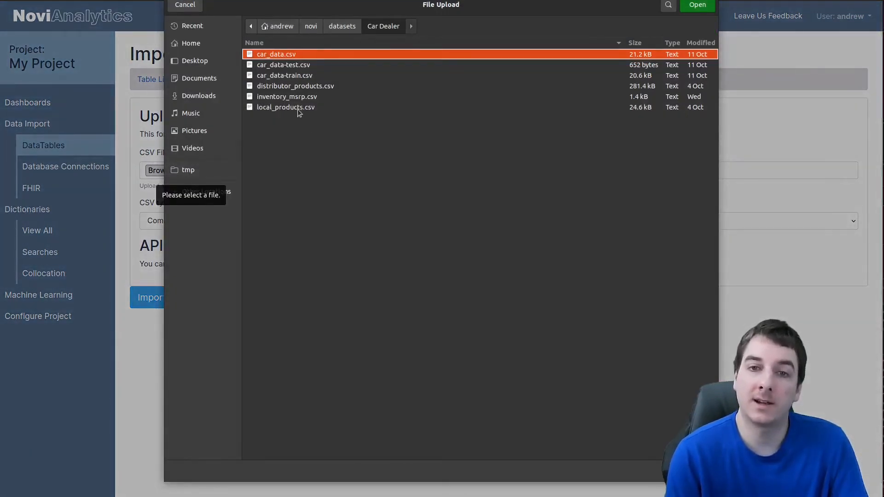
pyautogui.doubleClick(298, 108)
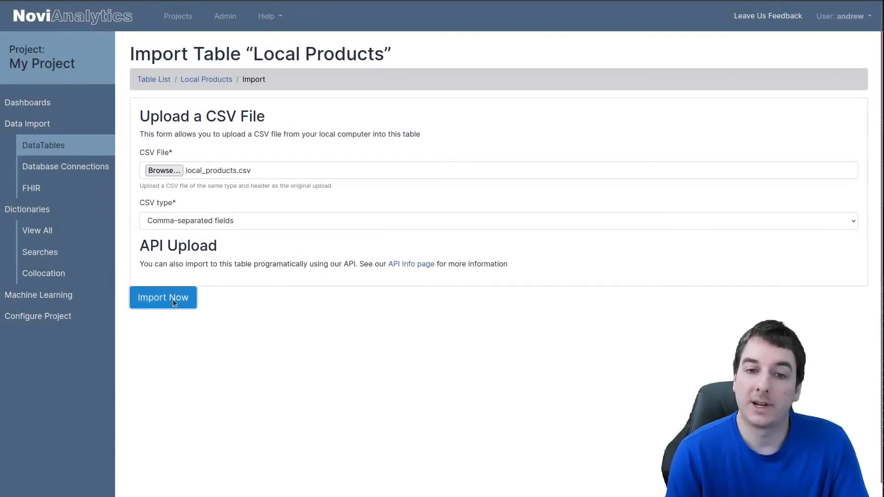
pyautogui.click(173, 299)
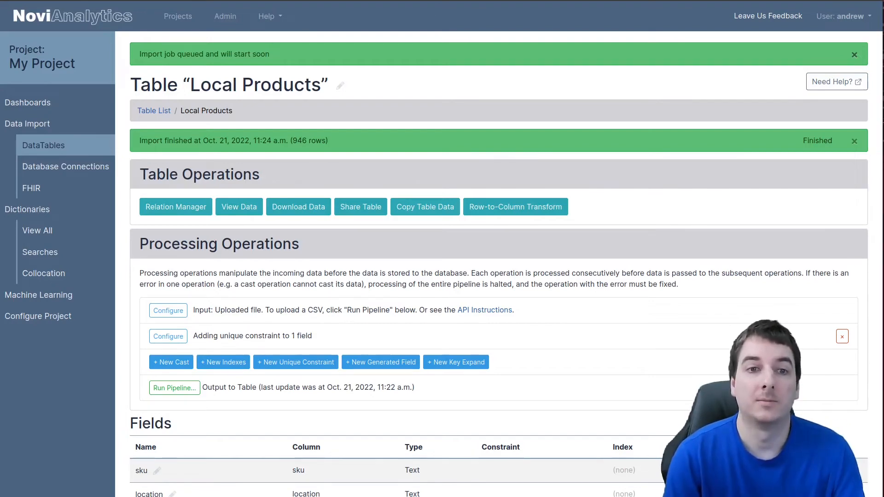
# Step: Start a new PostgreSQL database connection with hostname novidev.office.novi.systems
pyautogui.click(55, 166)
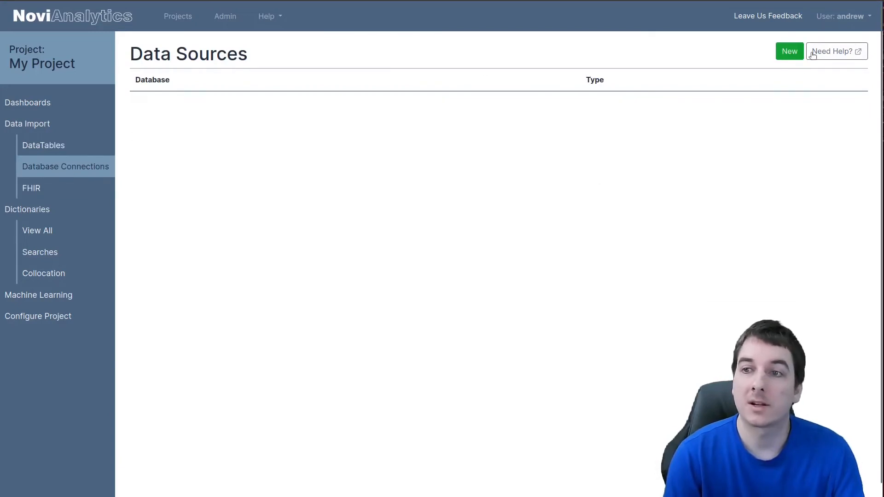
pyautogui.click(789, 51)
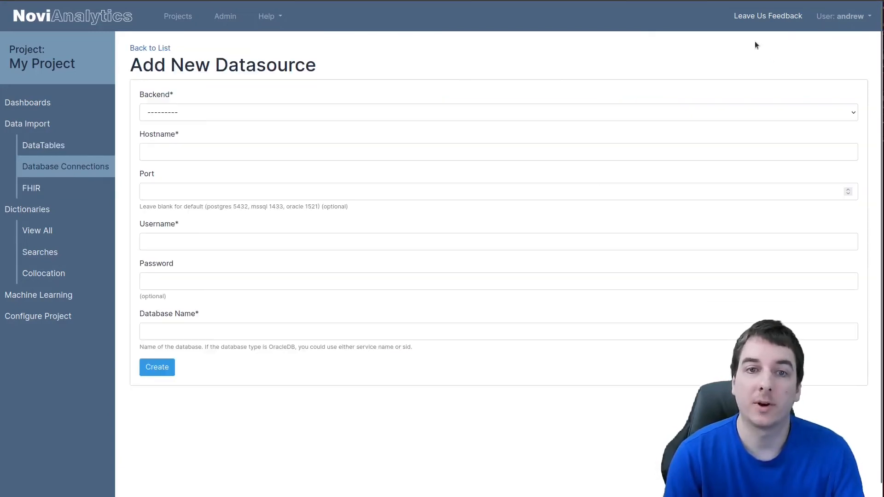
pyautogui.click(198, 113)
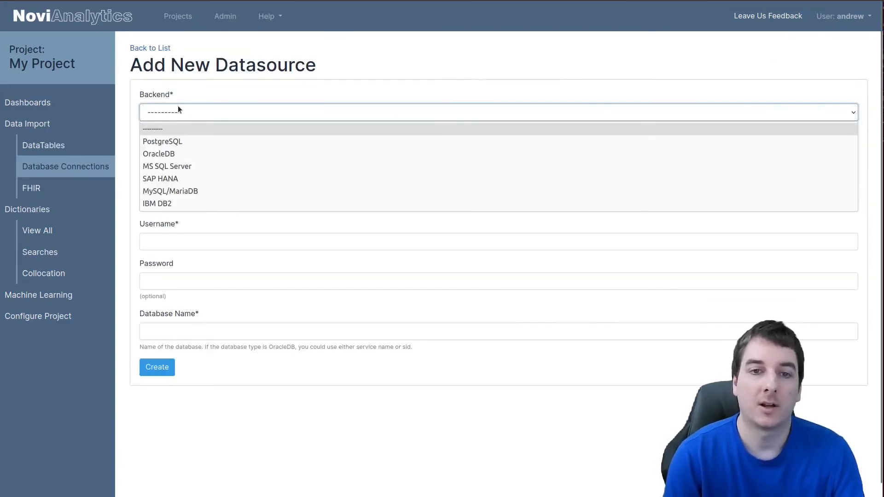
pyautogui.click(233, 142)
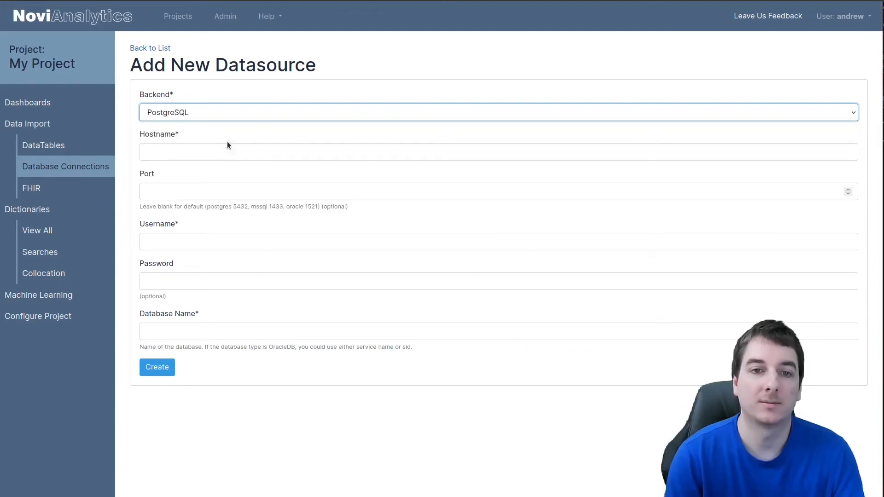
pyautogui.click(198, 152)
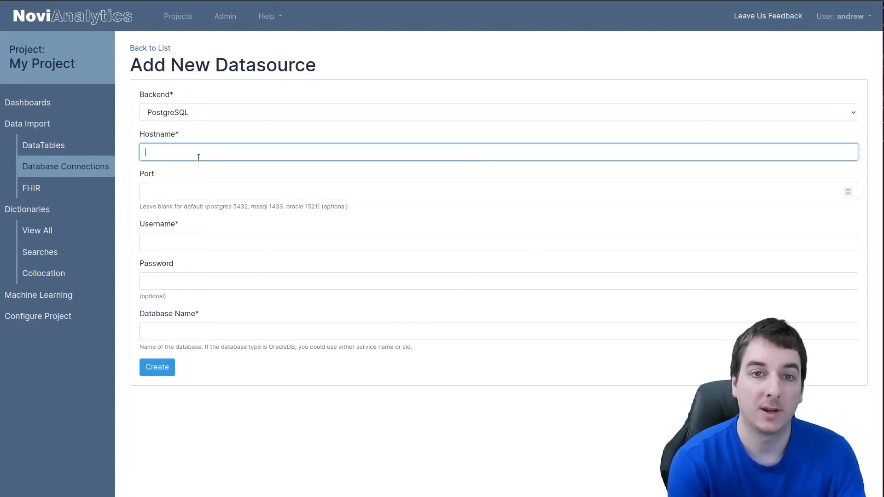
pyautogui.write('novi')
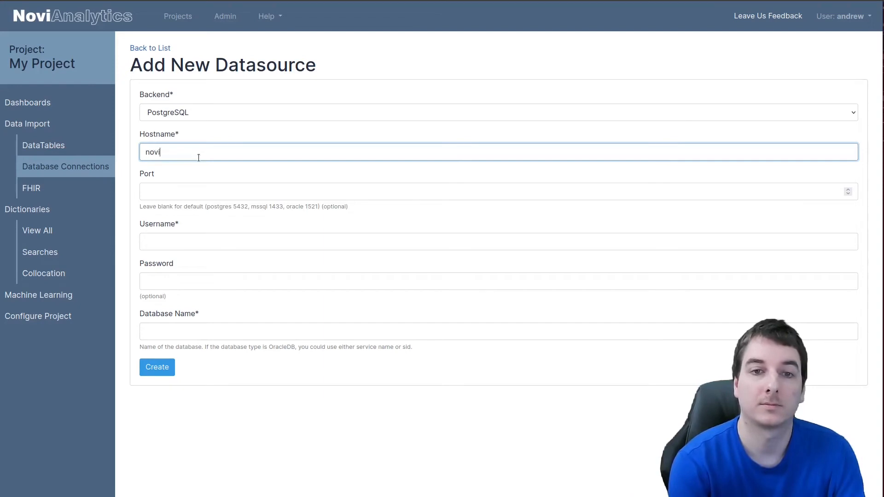
pyautogui.write('dev.office.novi.systems')
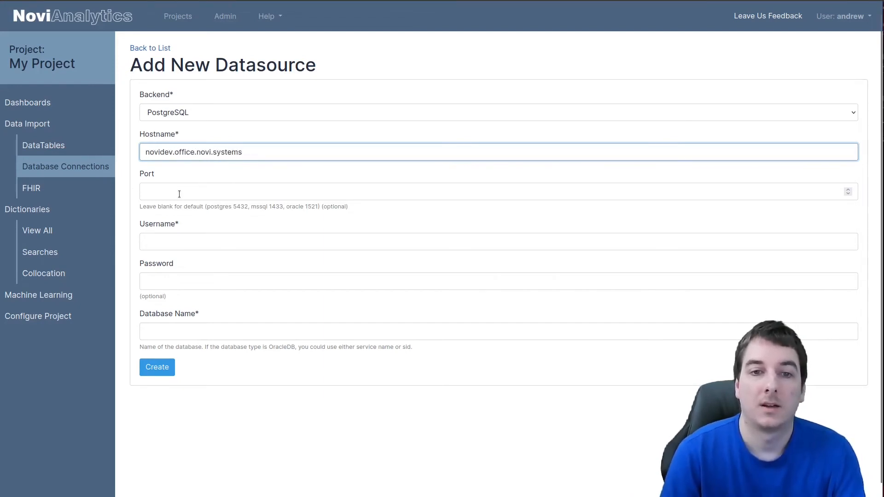
# Step: Enter the username and database name, create the connection, and test it
pyautogui.click(166, 248)
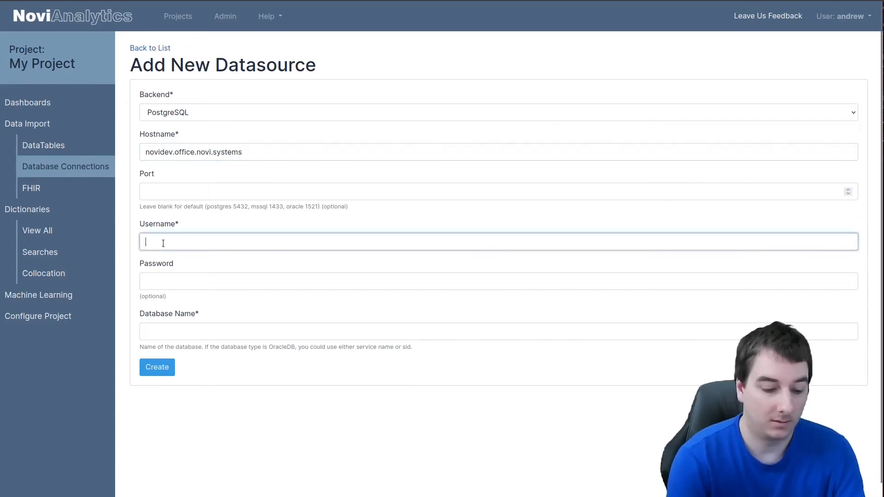
pyautogui.write('andrew')
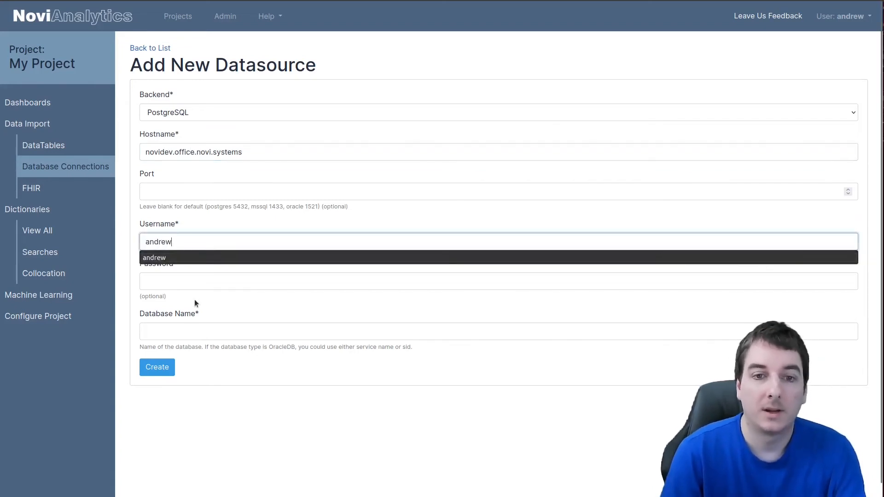
pyautogui.click(195, 300)
pyautogui.click(193, 328)
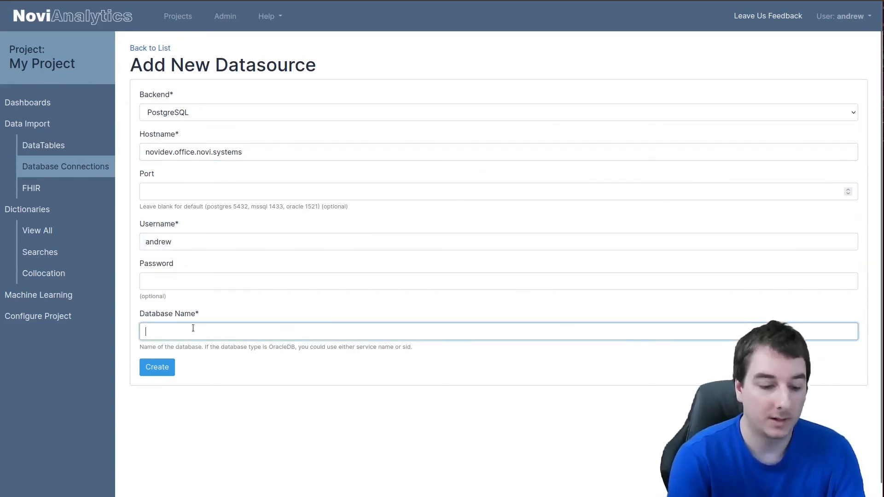
pyautogui.write('andrew')
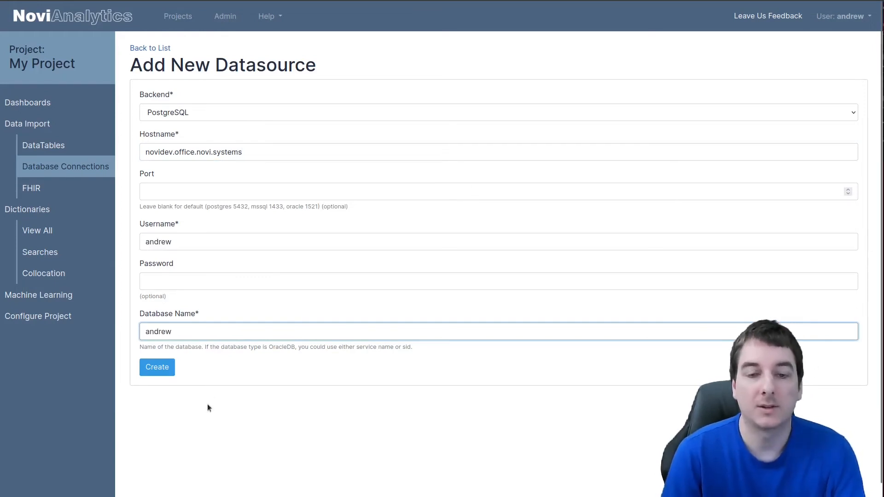
pyautogui.click(149, 372)
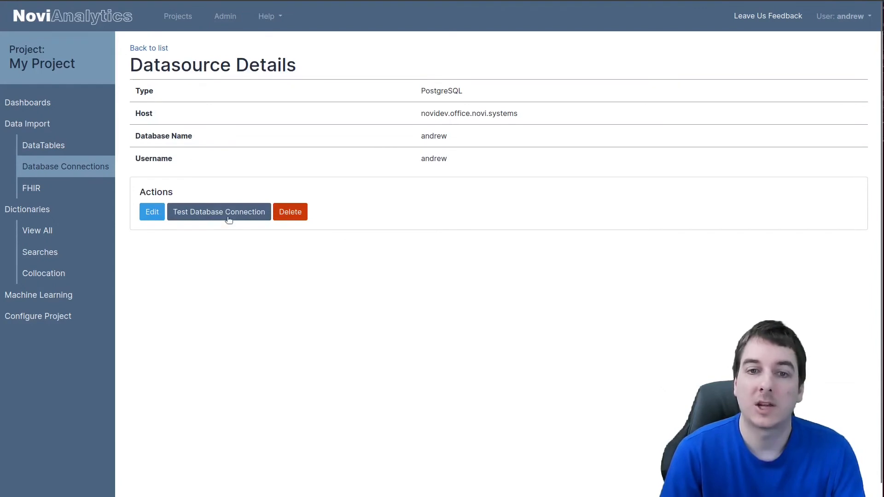
pyautogui.click(228, 216)
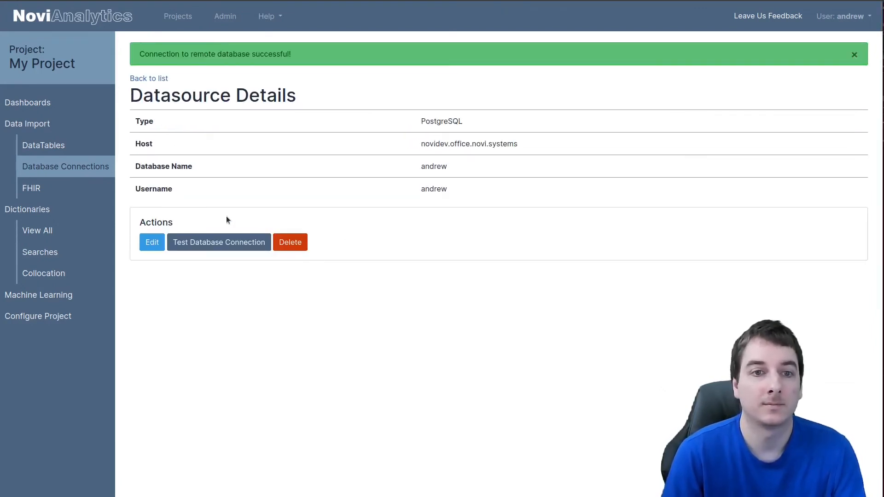
# Step: Create a new table by importing inventory_msrp from the PostgreSQL connection
pyautogui.click(61, 153)
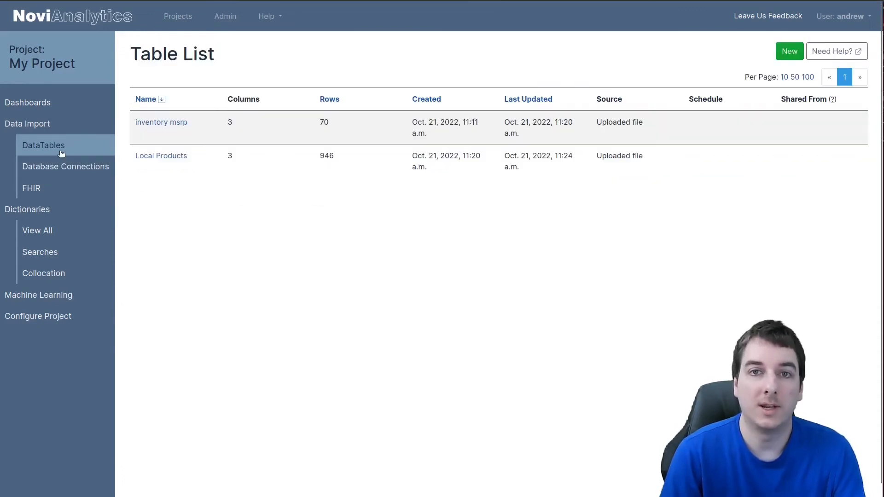
pyautogui.click(789, 51)
pyautogui.click(259, 212)
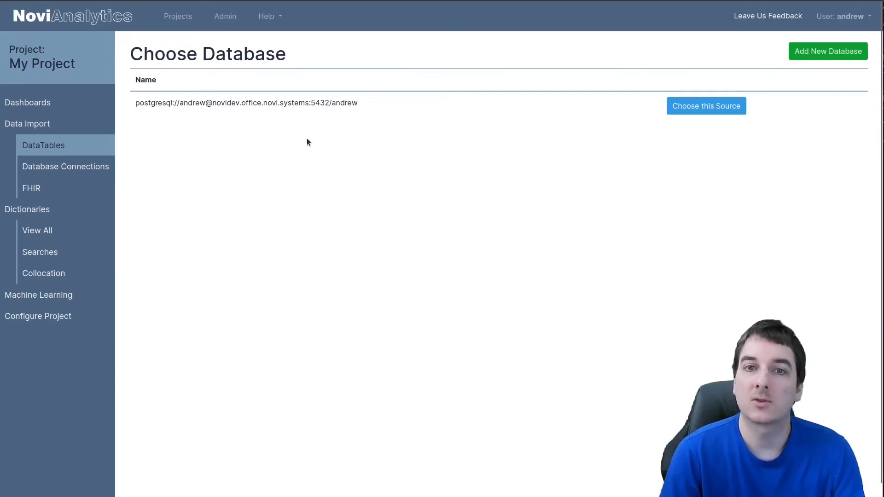
pyautogui.click(708, 106)
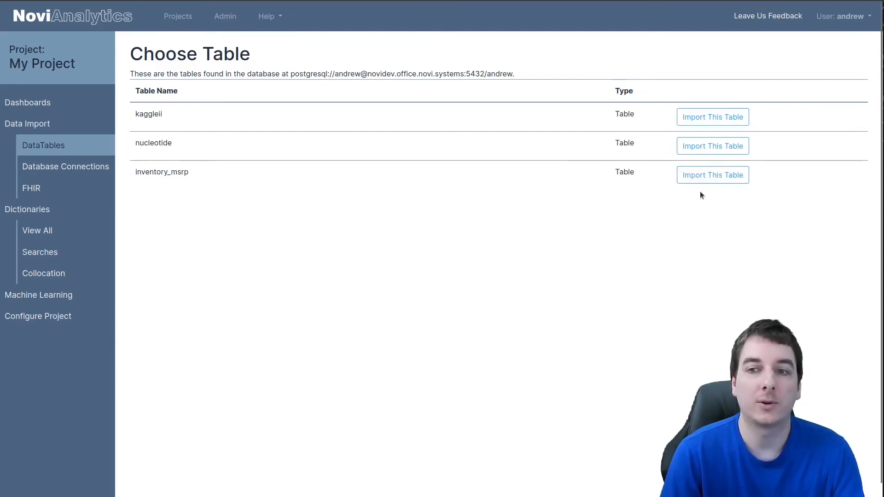
pyautogui.click(716, 179)
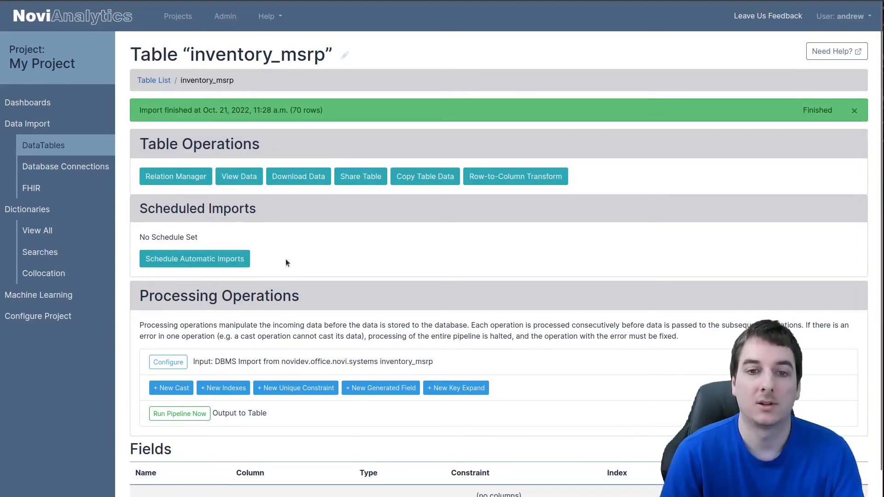
# Step: Schedule automatic daily imports for inventory_msrp at time of day 00:00:00 and save the schedule
pyautogui.click(192, 267)
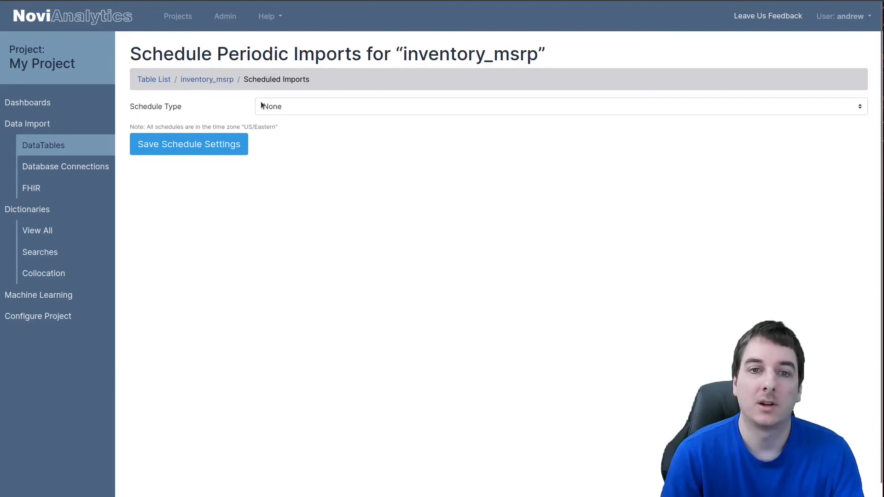
pyautogui.click(295, 105)
pyautogui.click(293, 136)
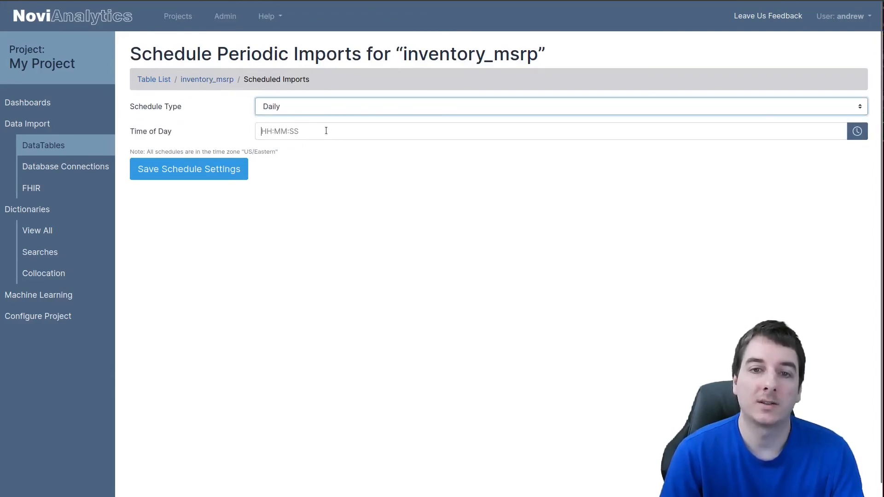
pyautogui.click(326, 131)
pyautogui.write('00:00:00')
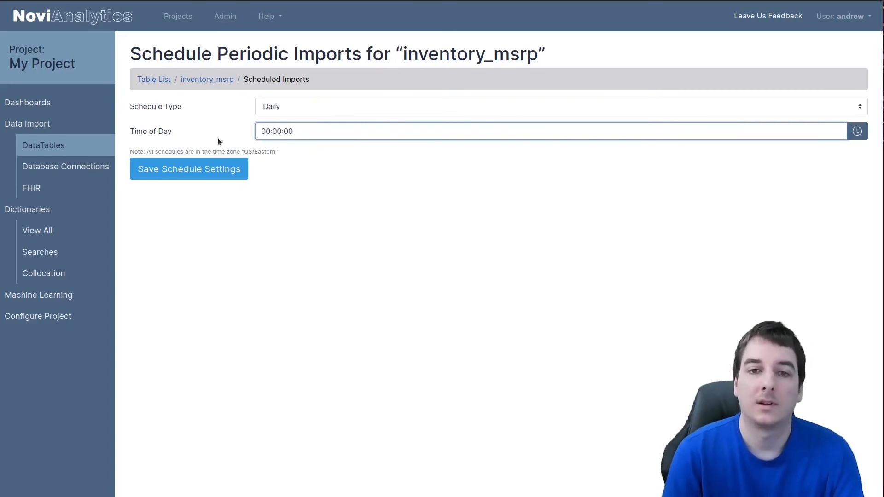
pyautogui.click(186, 170)
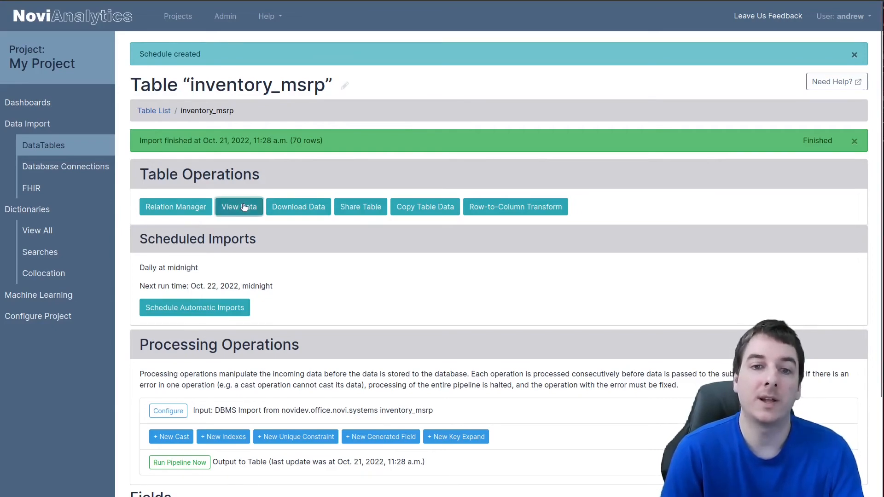
# Step: View the imported inventory_msrp table data, then return to the table page
pyautogui.click(230, 207)
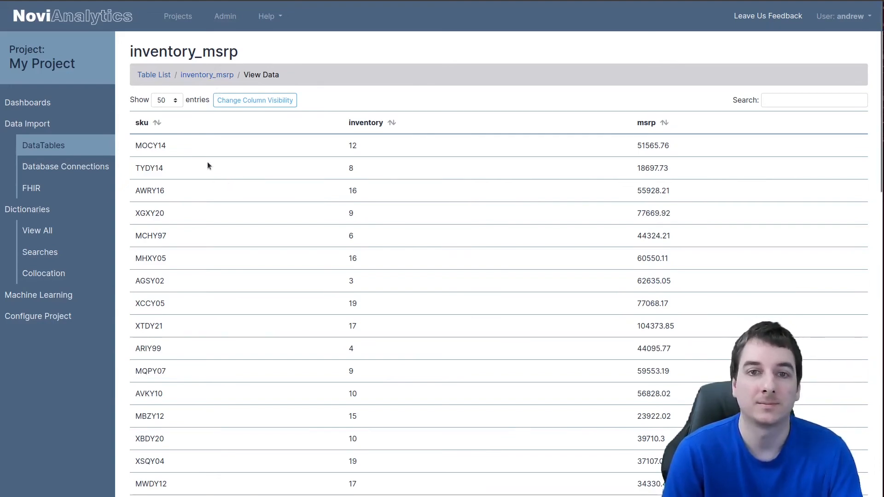
pyautogui.click(204, 78)
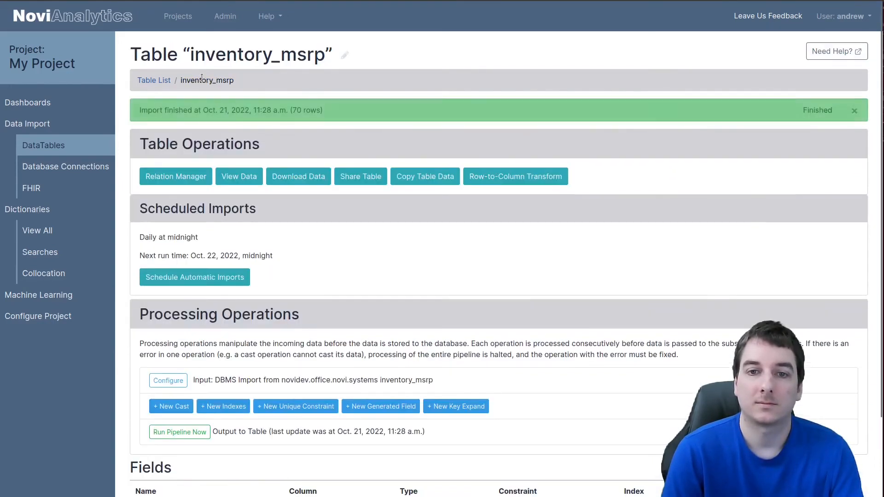
# Step: Open the table's data download page to review the CSV and API export options, then return to the table
pyautogui.click(295, 182)
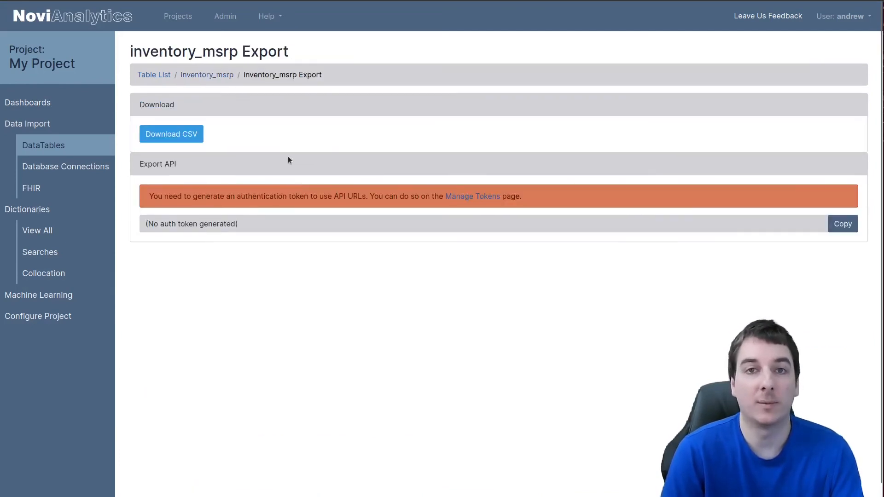
pyautogui.click(160, 141)
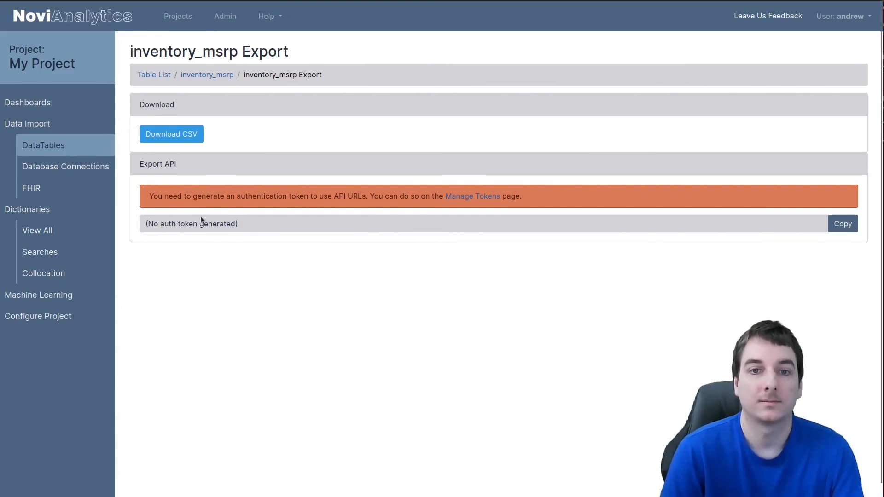
pyautogui.click(211, 77)
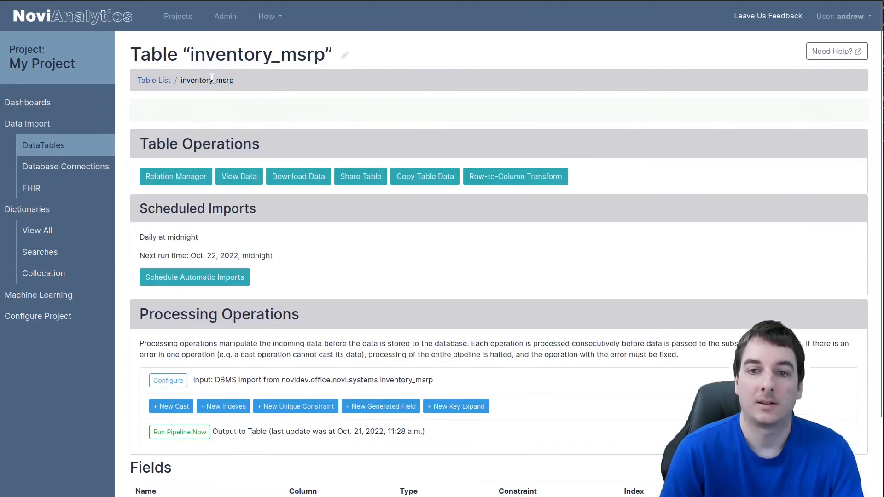